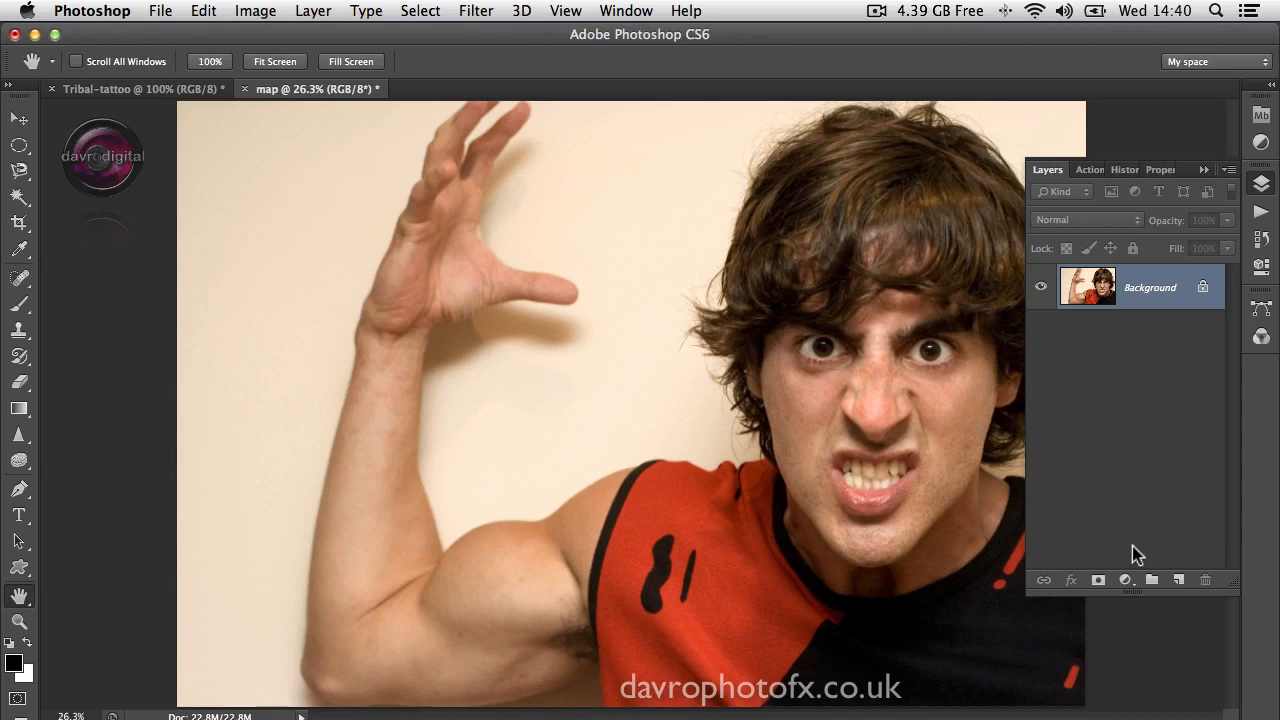
Step: Duplicate the Background layer and brighten the copy with Levels, using a midtone value of 1.37
key(ctrl+j)
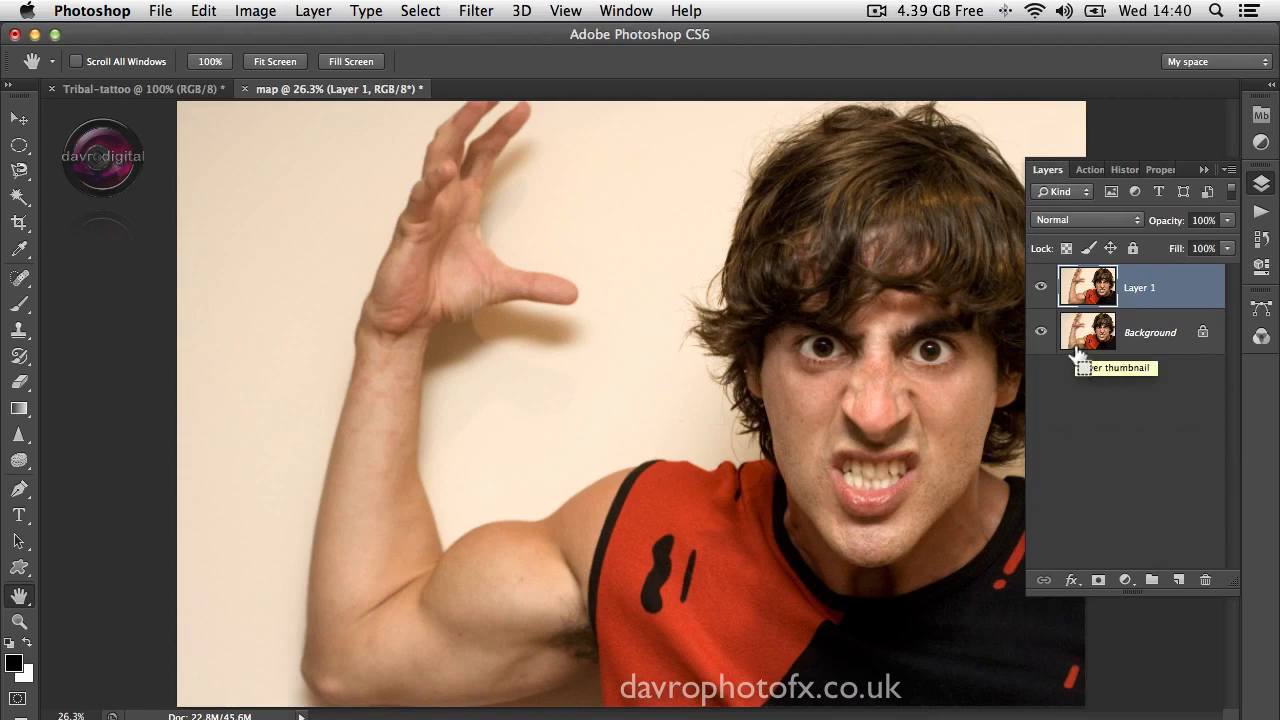
key(ctrl+l)
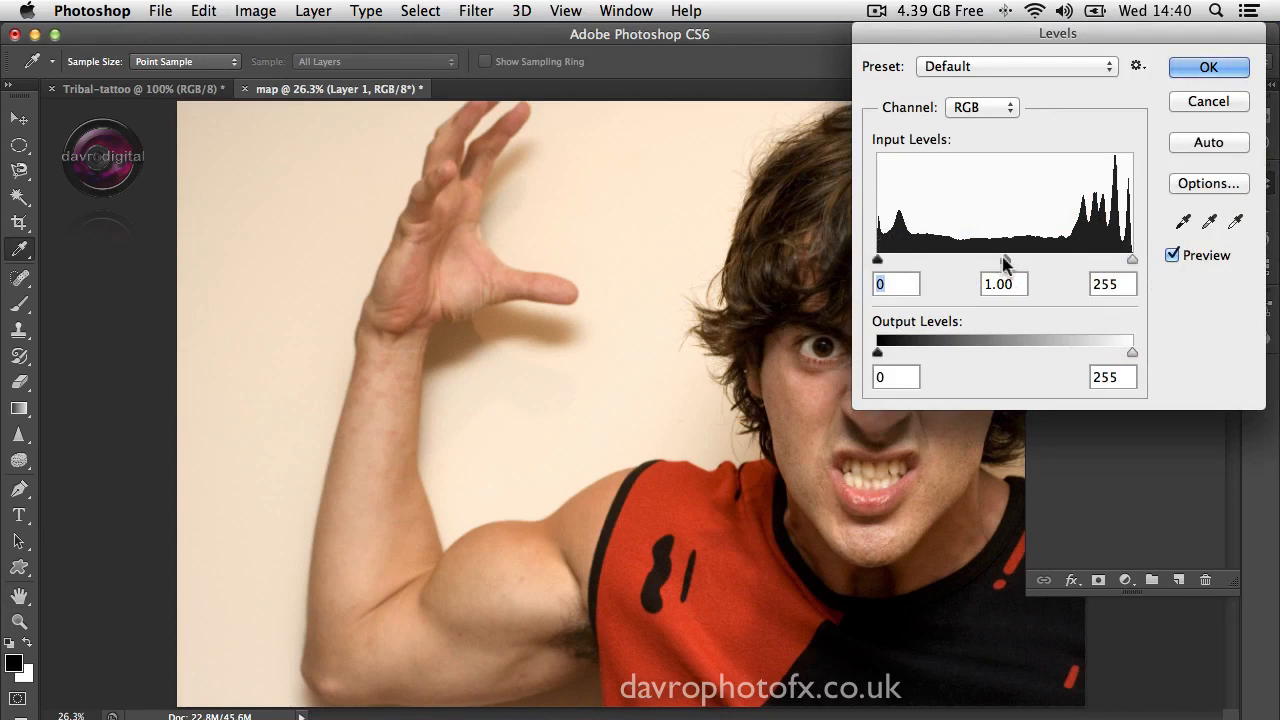
drag(1005, 262, 976, 262)
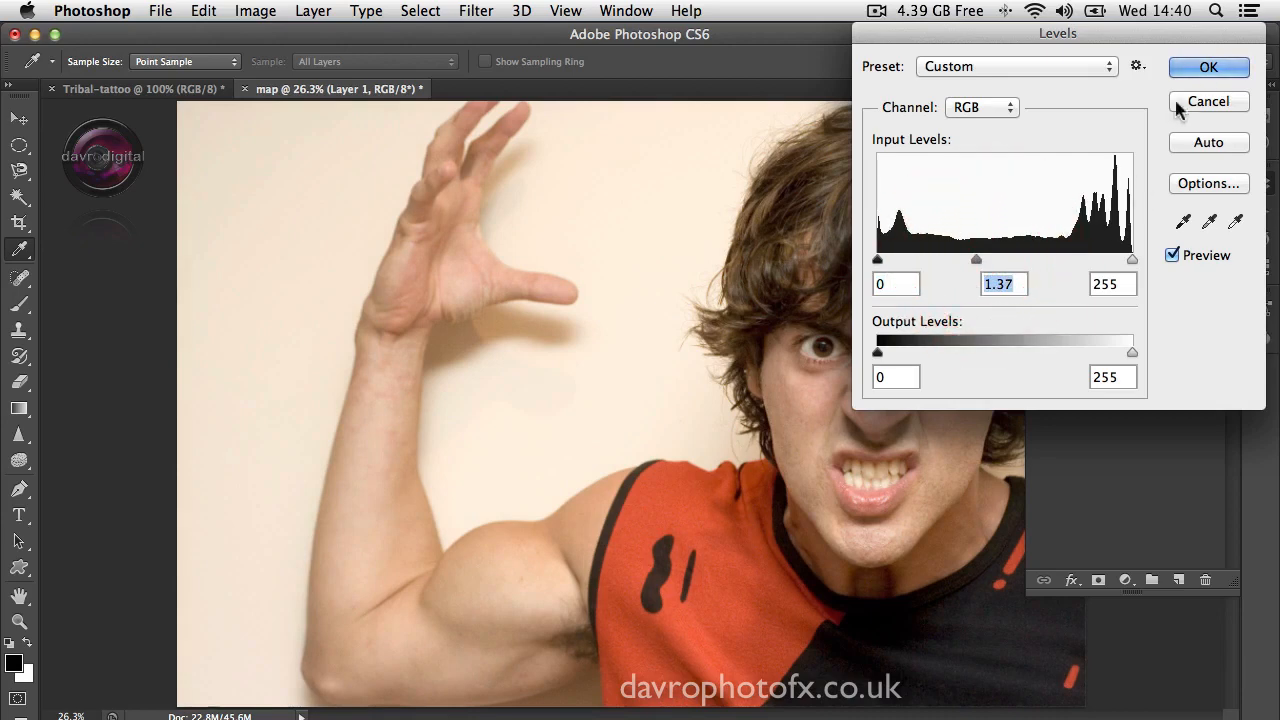
click(1207, 63)
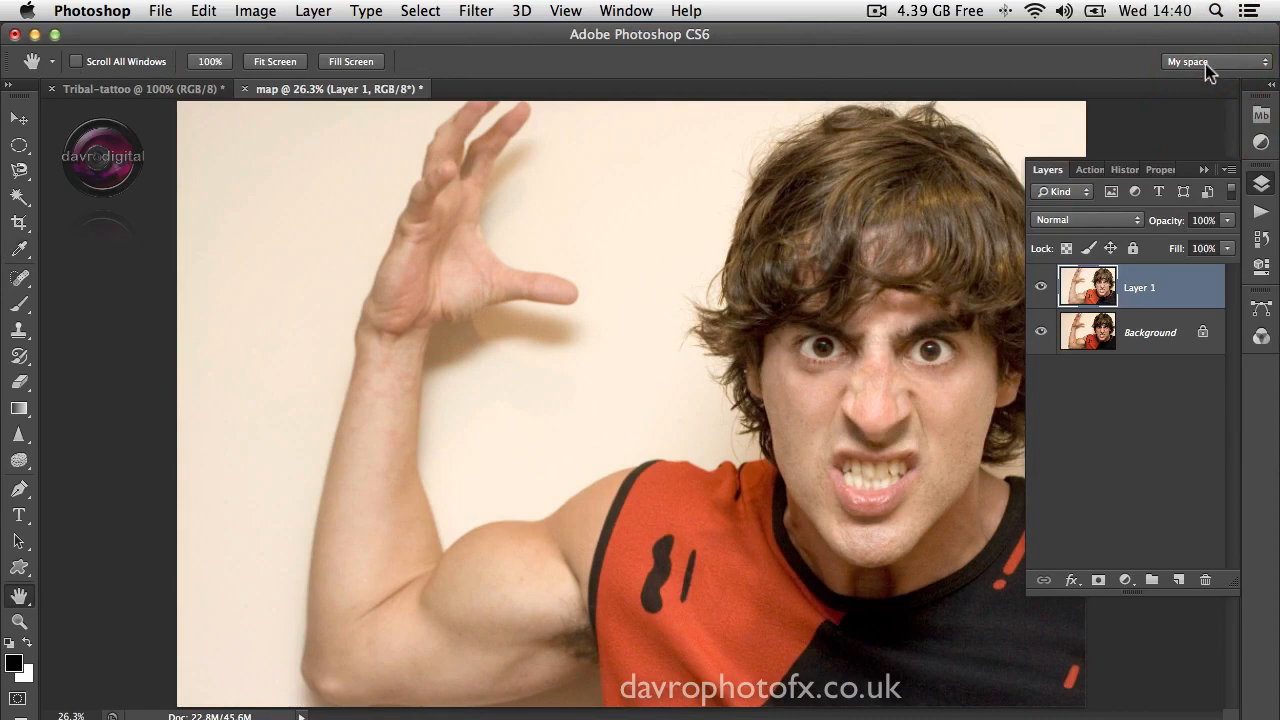
Step: Apply a Gaussian Blur with a radius of 8.0 pixels to the brightened layer copy
click(462, 10)
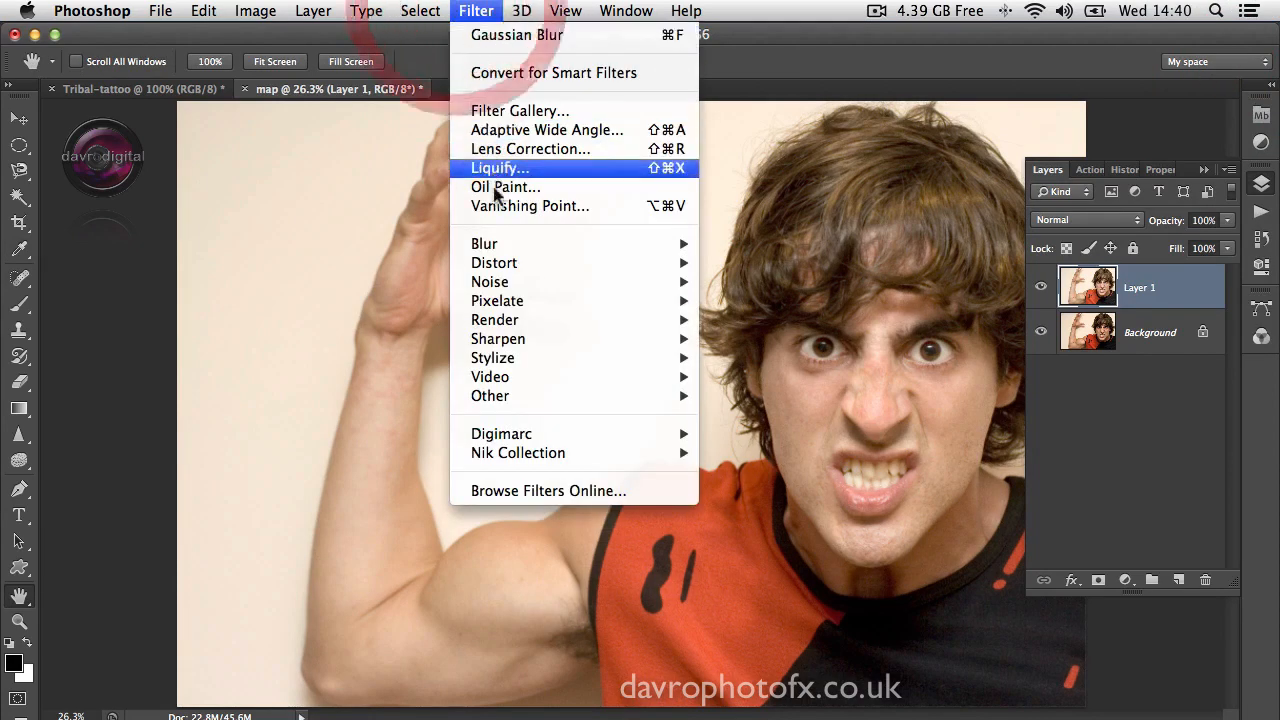
mouse_move(521, 250)
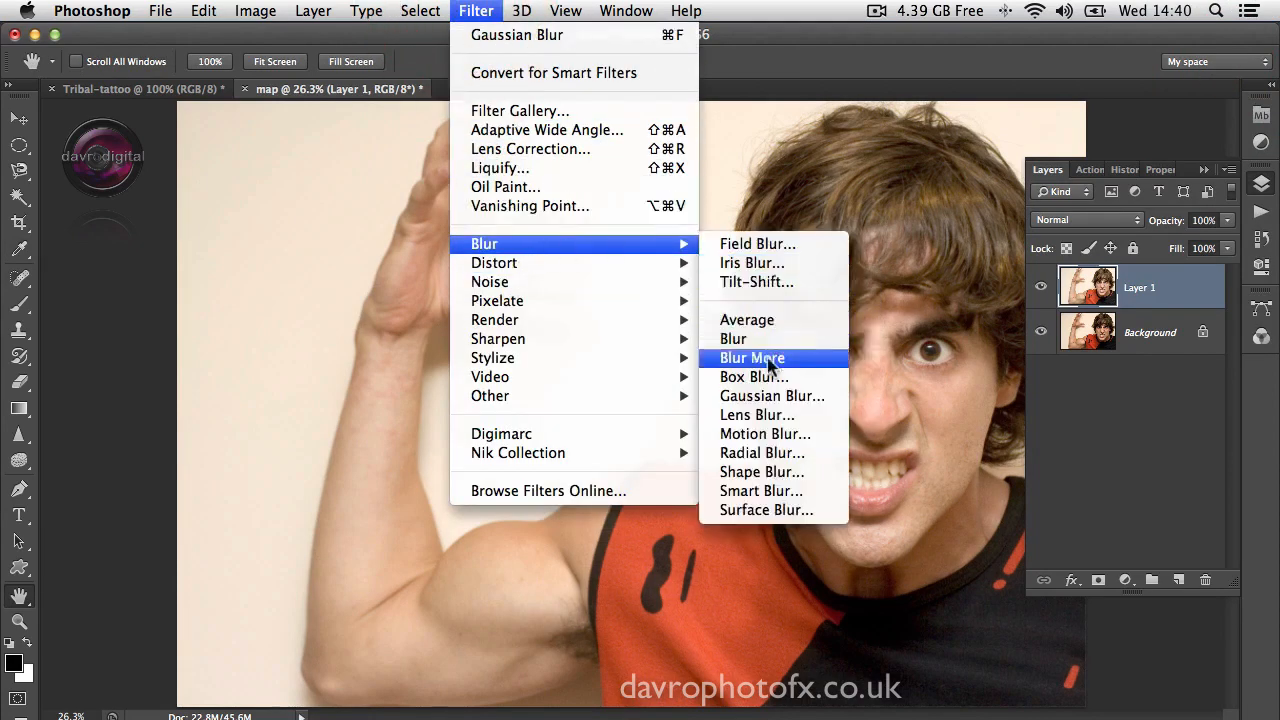
click(775, 398)
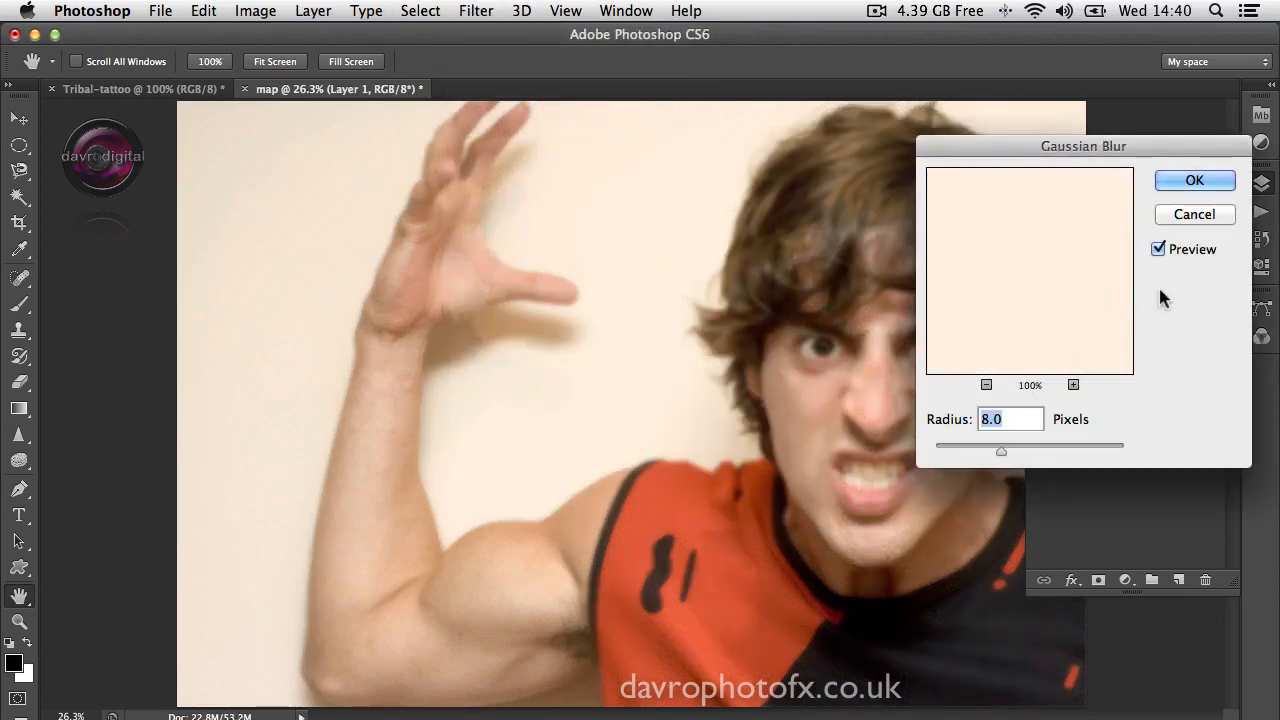
click(1190, 184)
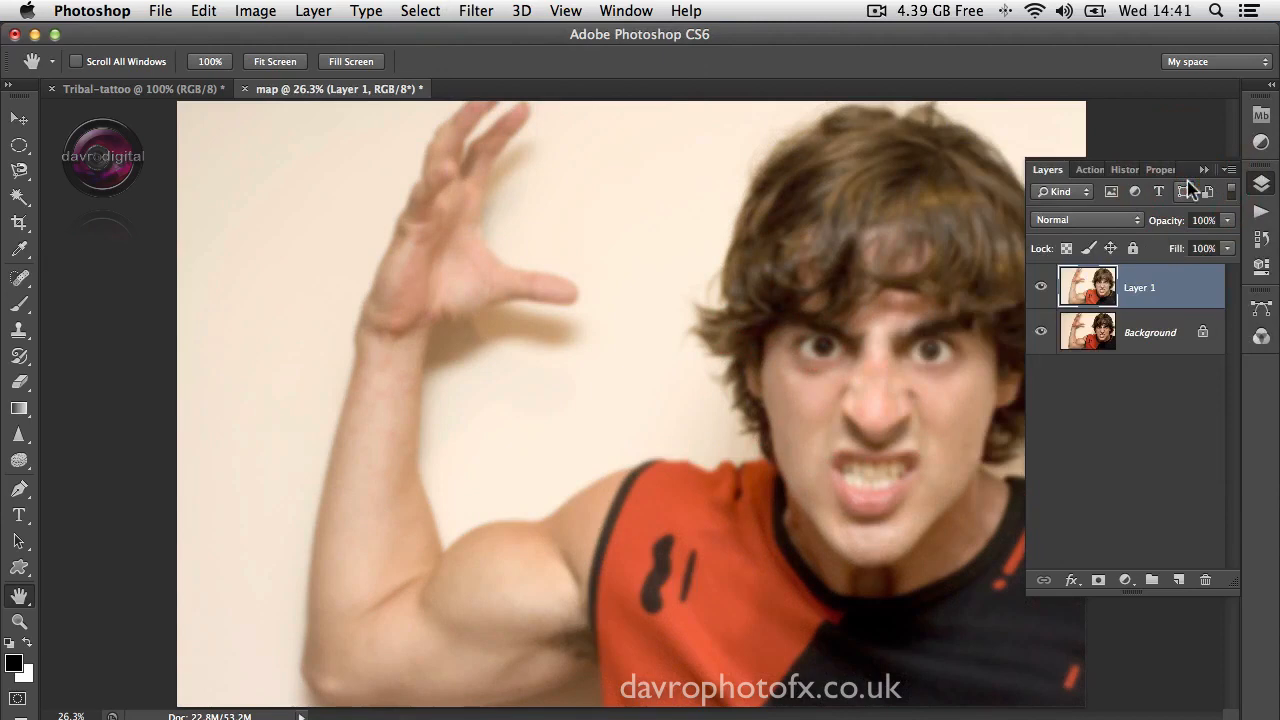
Step: Save the layered image to the Desktop as map.psd in Photoshop format, and delete the blurred layer copy
click(158, 11)
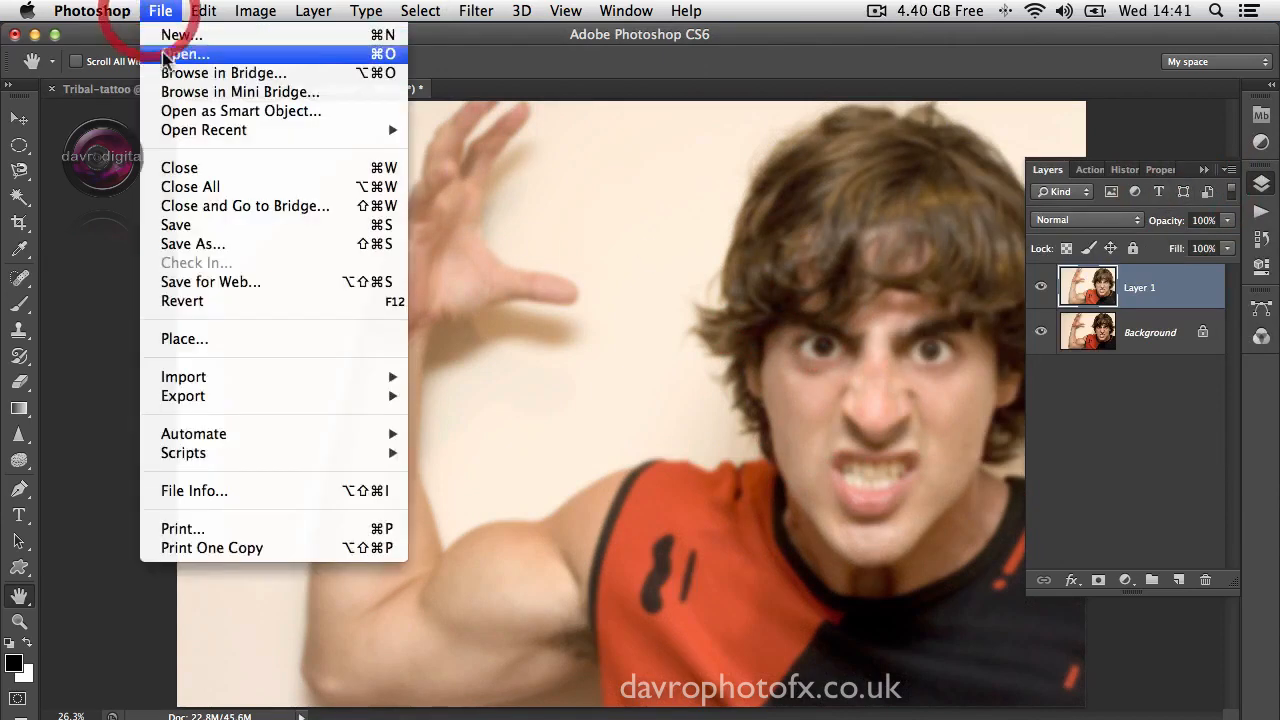
click(210, 244)
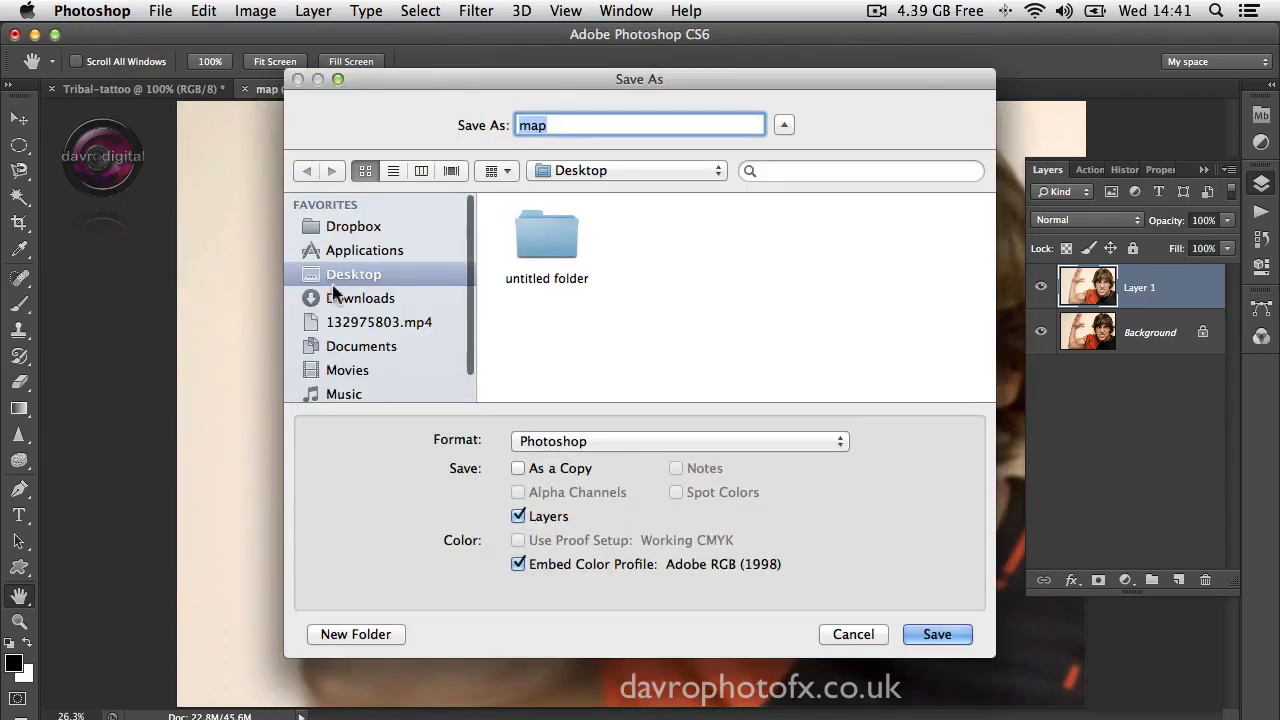
click(555, 125)
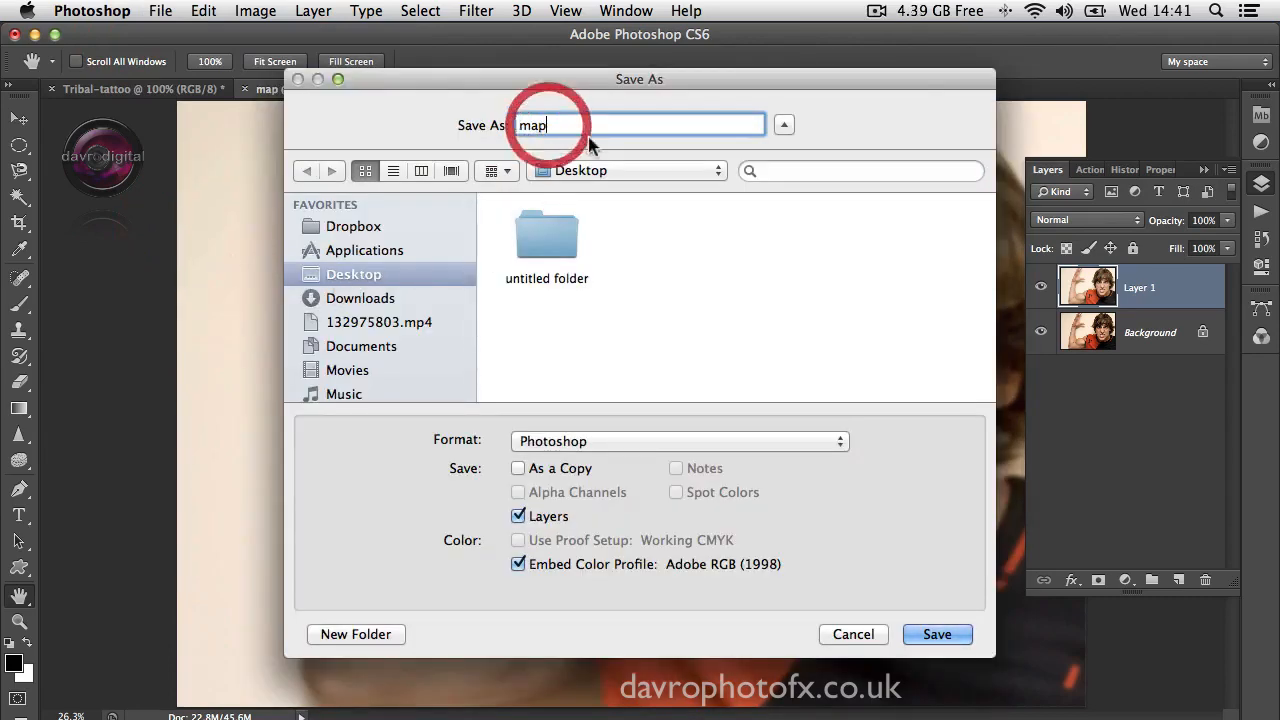
click(548, 443)
click(552, 442)
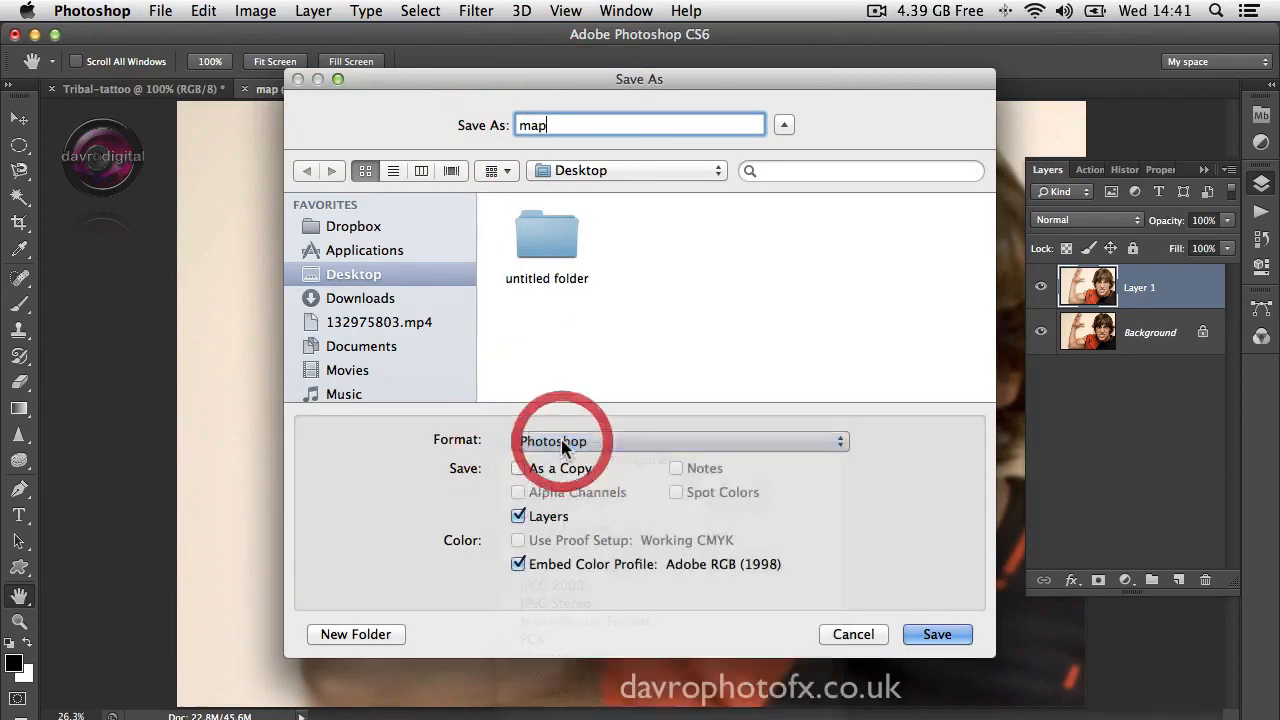
click(567, 123)
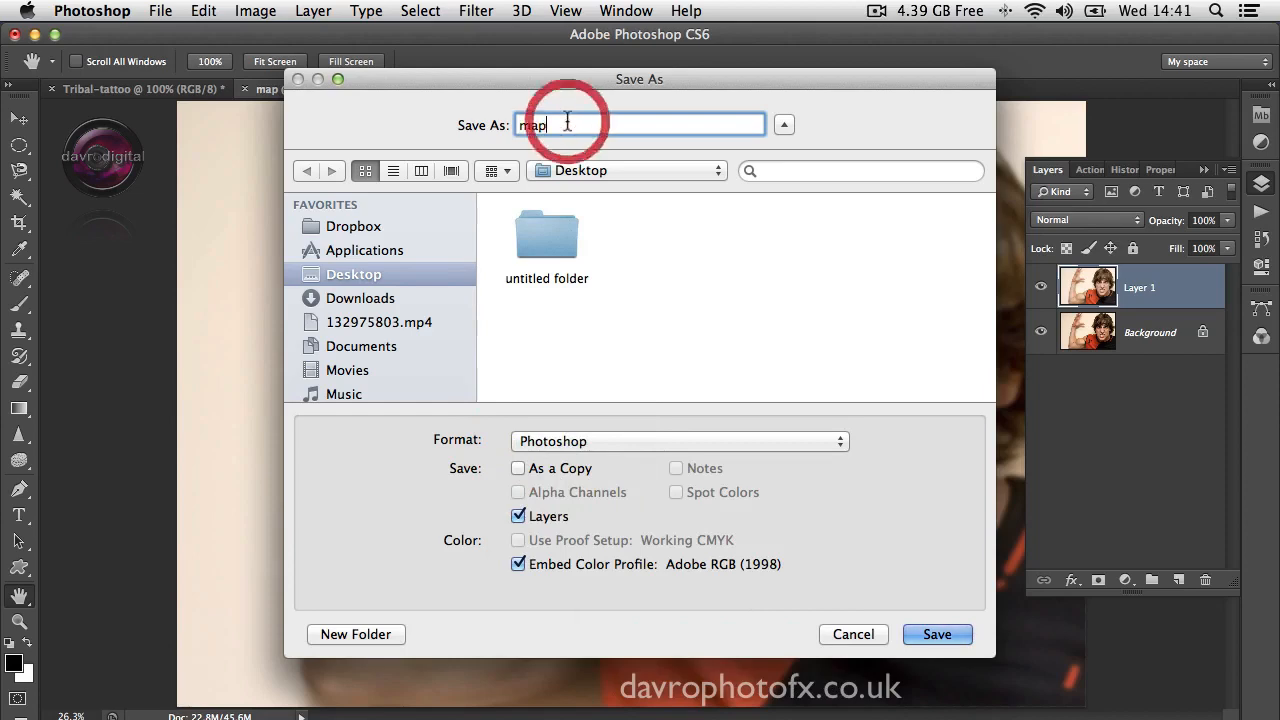
text(.psd)
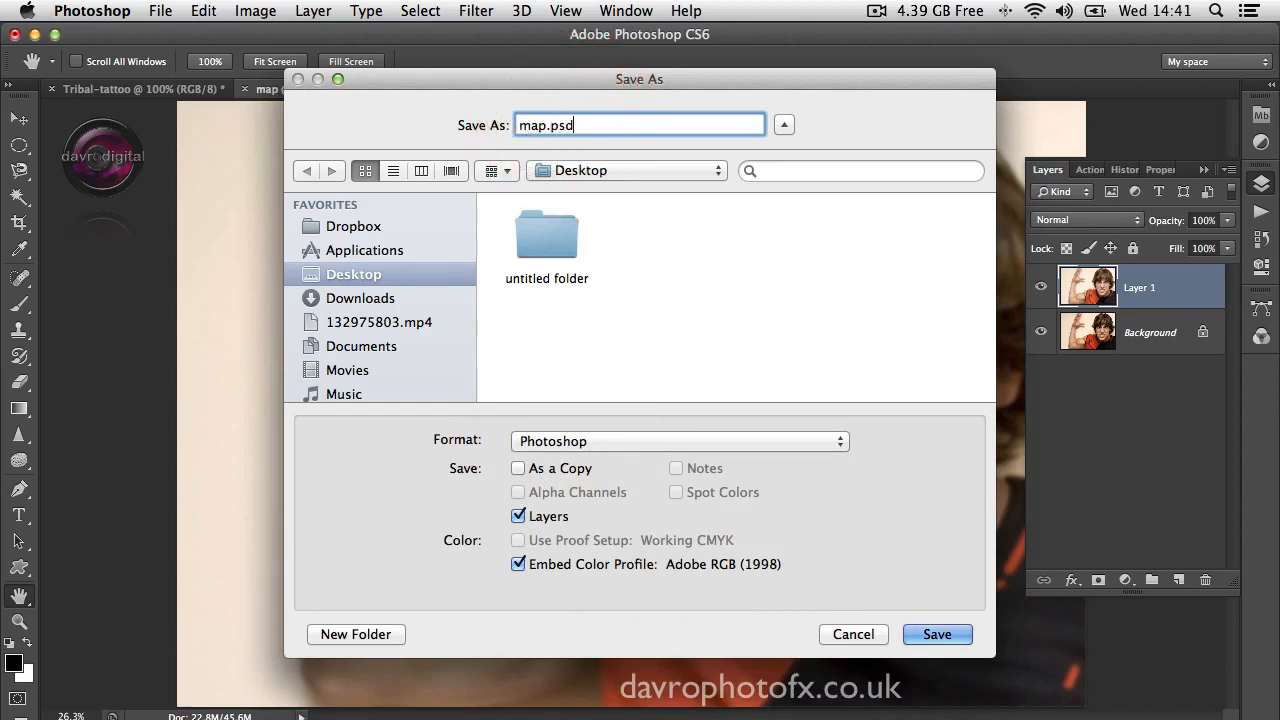
click(937, 634)
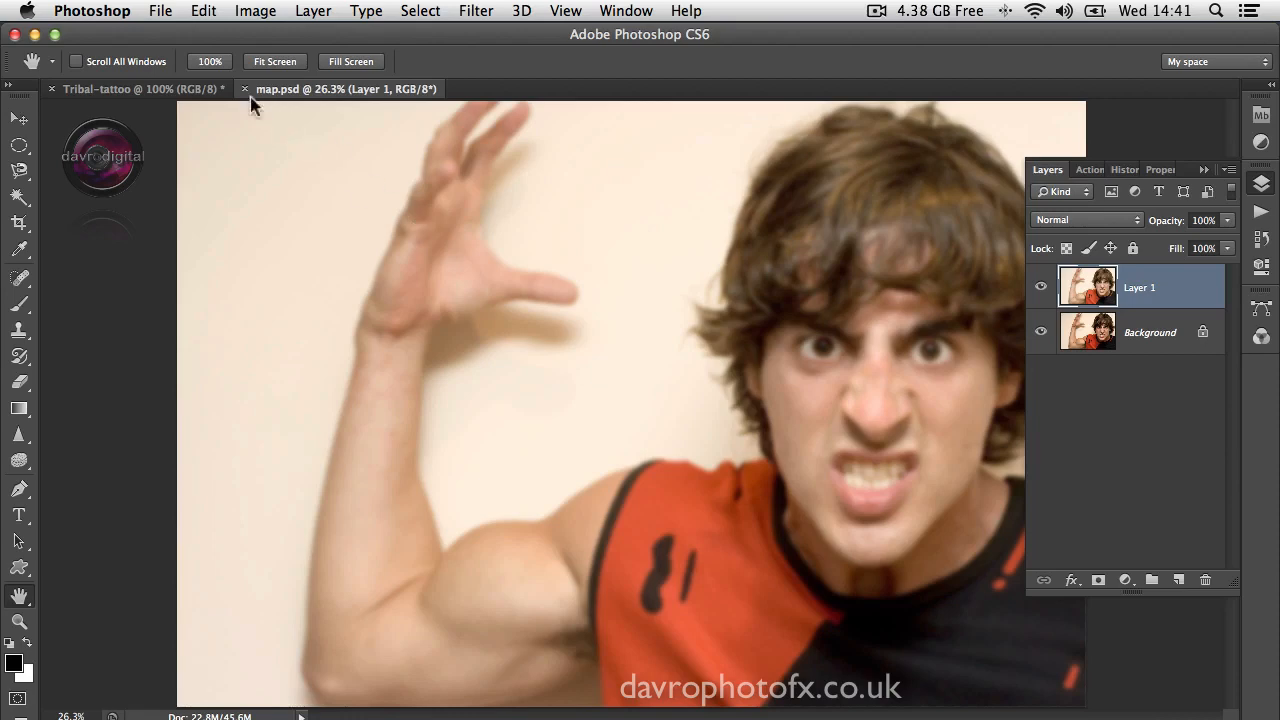
drag(1160, 286, 1202, 581)
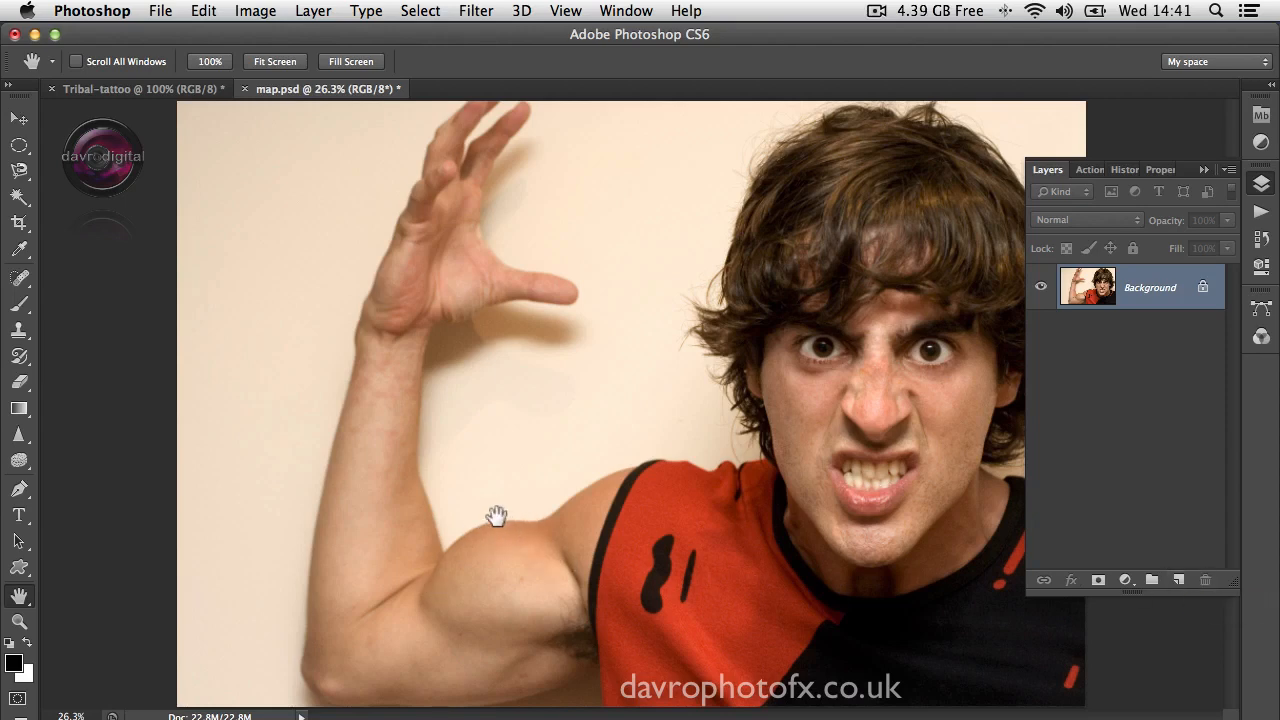
Step: Outline the upper arm with the Magnetic Lasso, around the bicep, along the underarm and up the shirt edge to the shoulder crease
key(super)
super+click(495, 551)
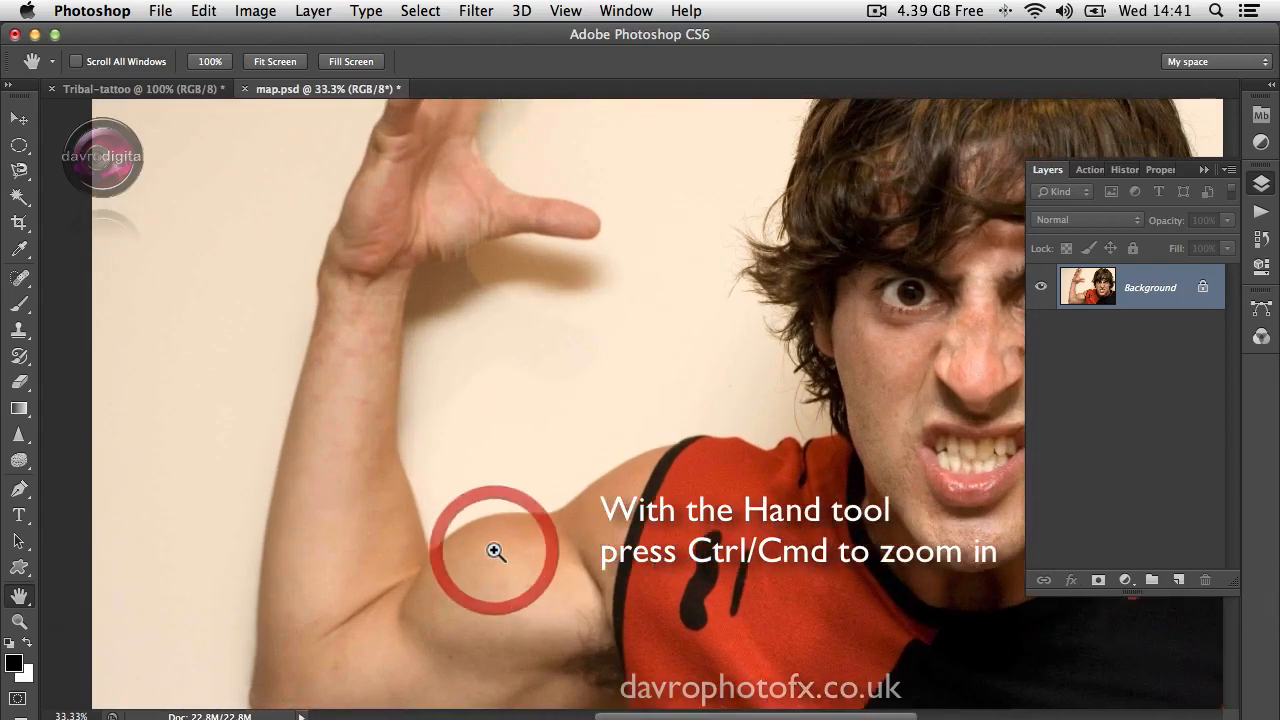
super+click(500, 556)
drag(567, 590, 552, 401)
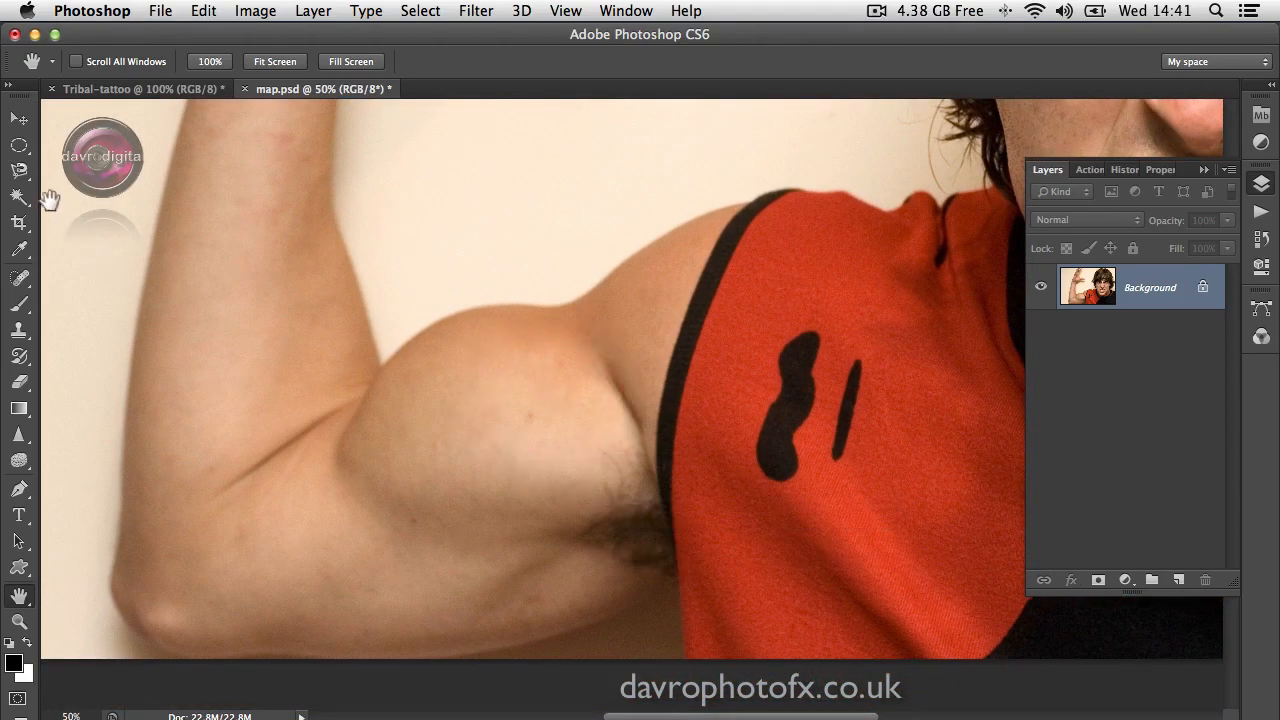
click(19, 172)
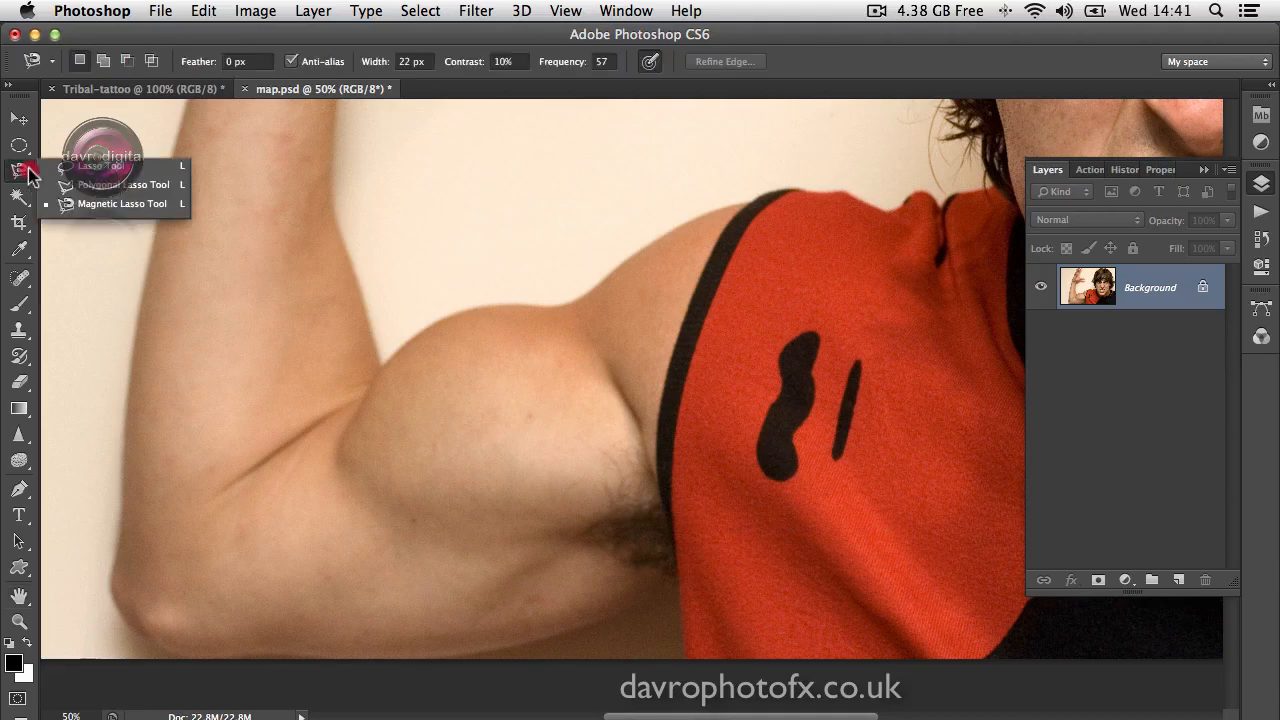
click(110, 205)
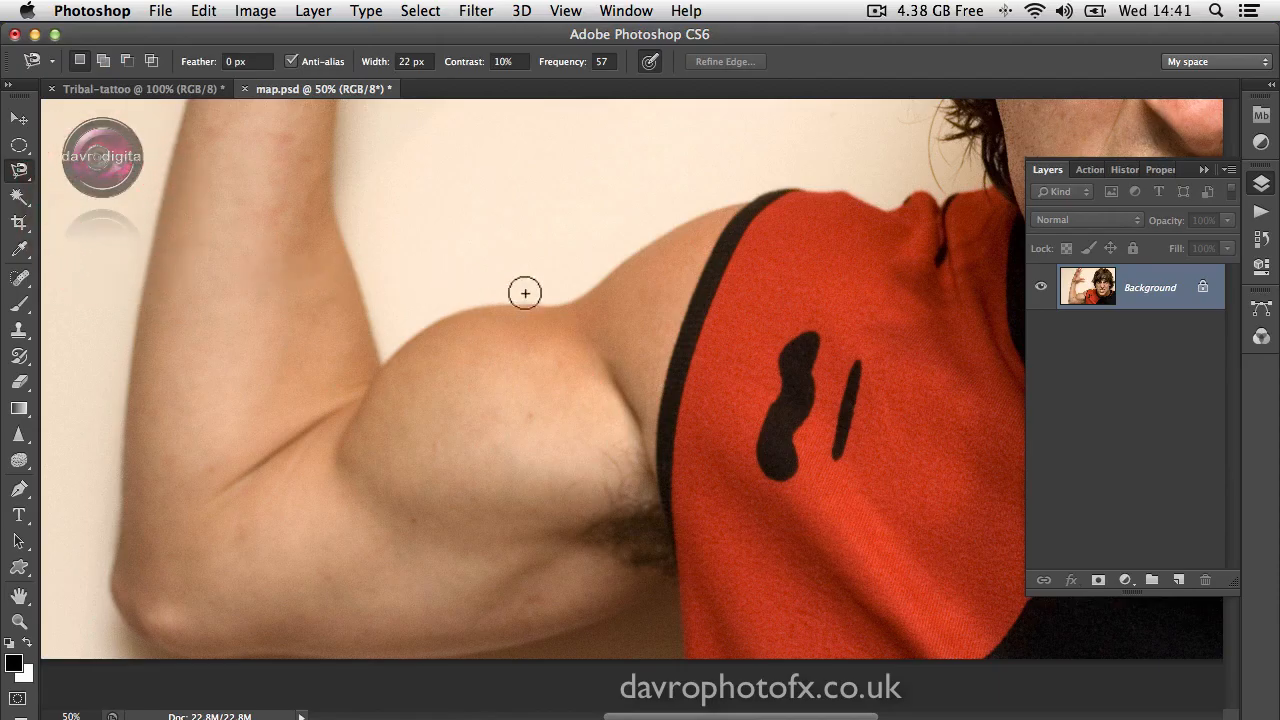
click(582, 297)
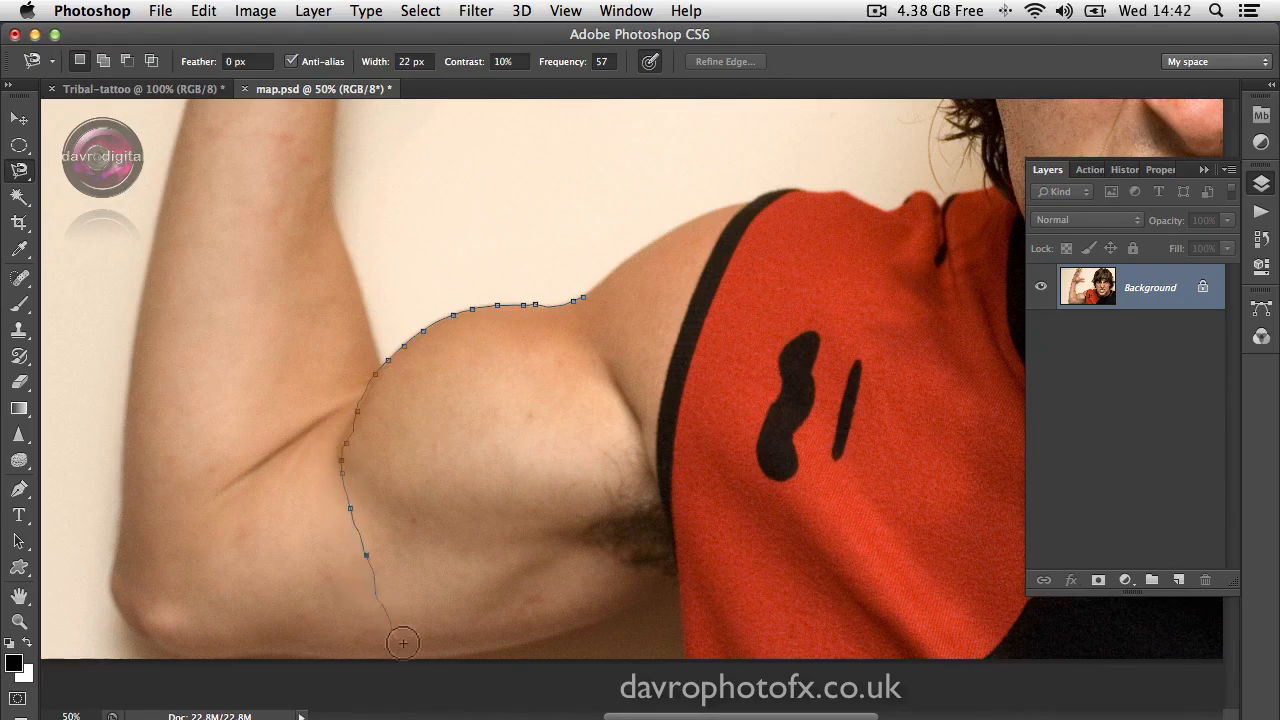
click(449, 656)
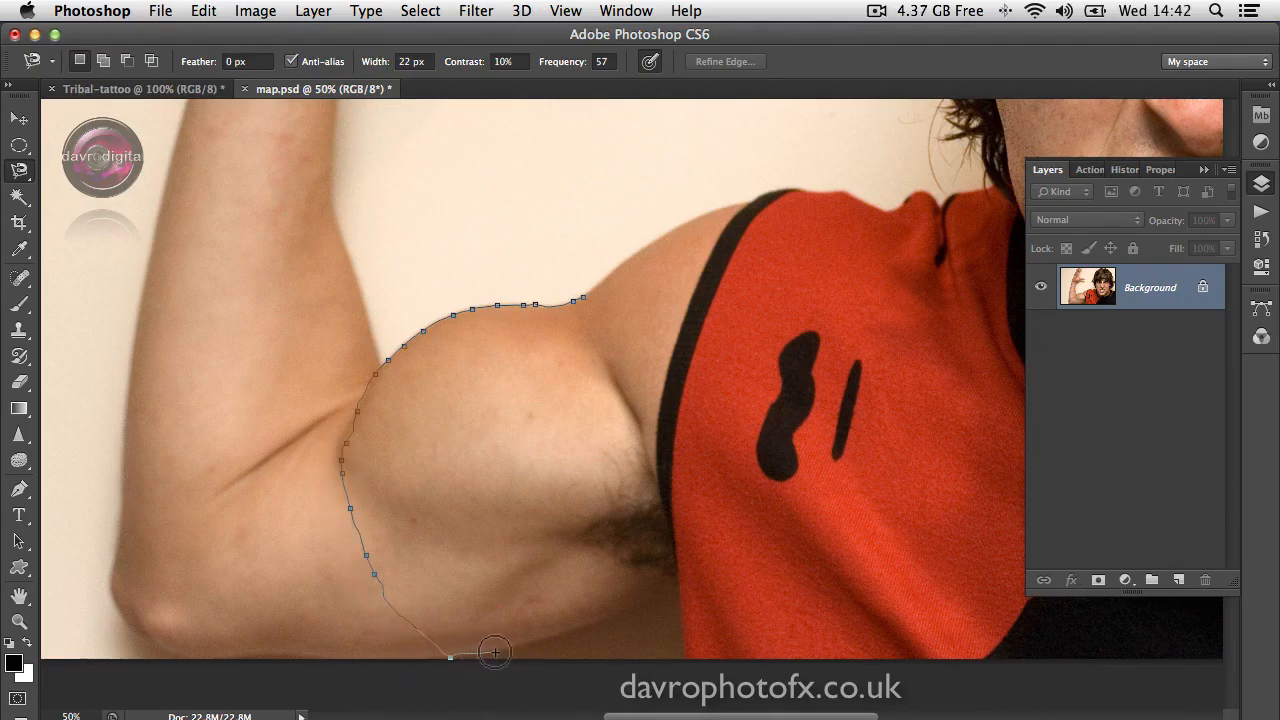
click(522, 647)
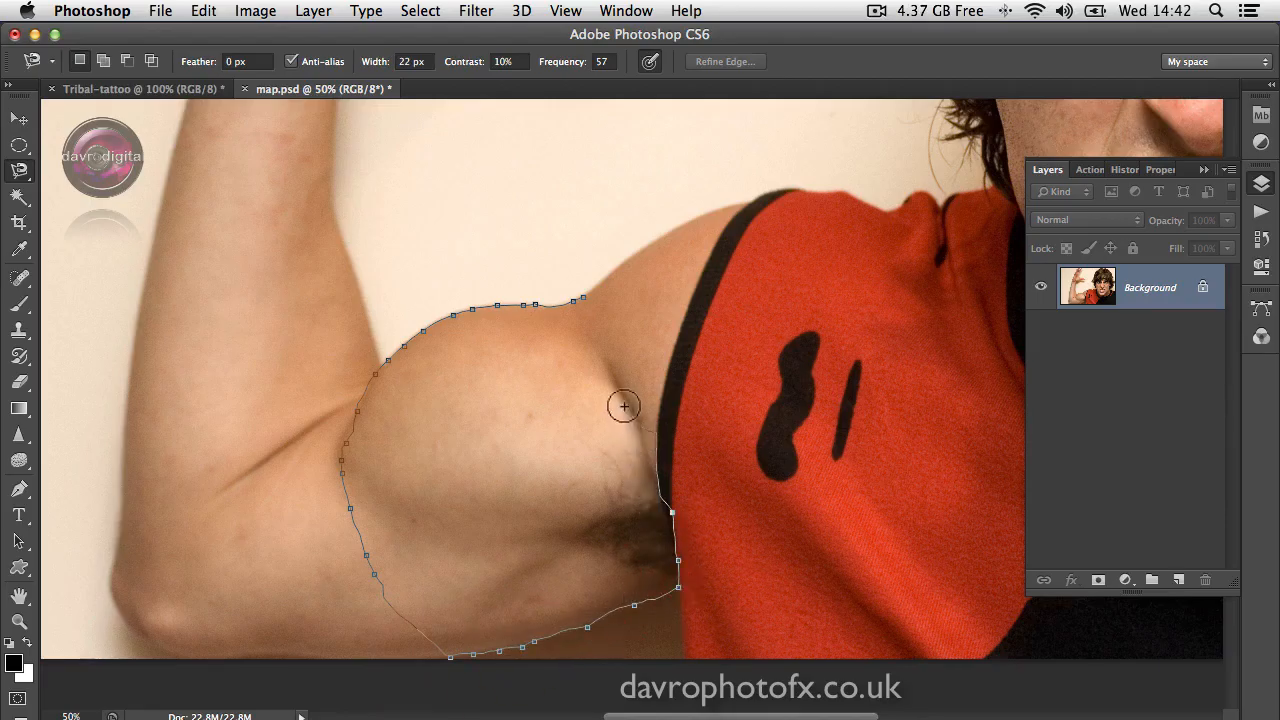
click(585, 298)
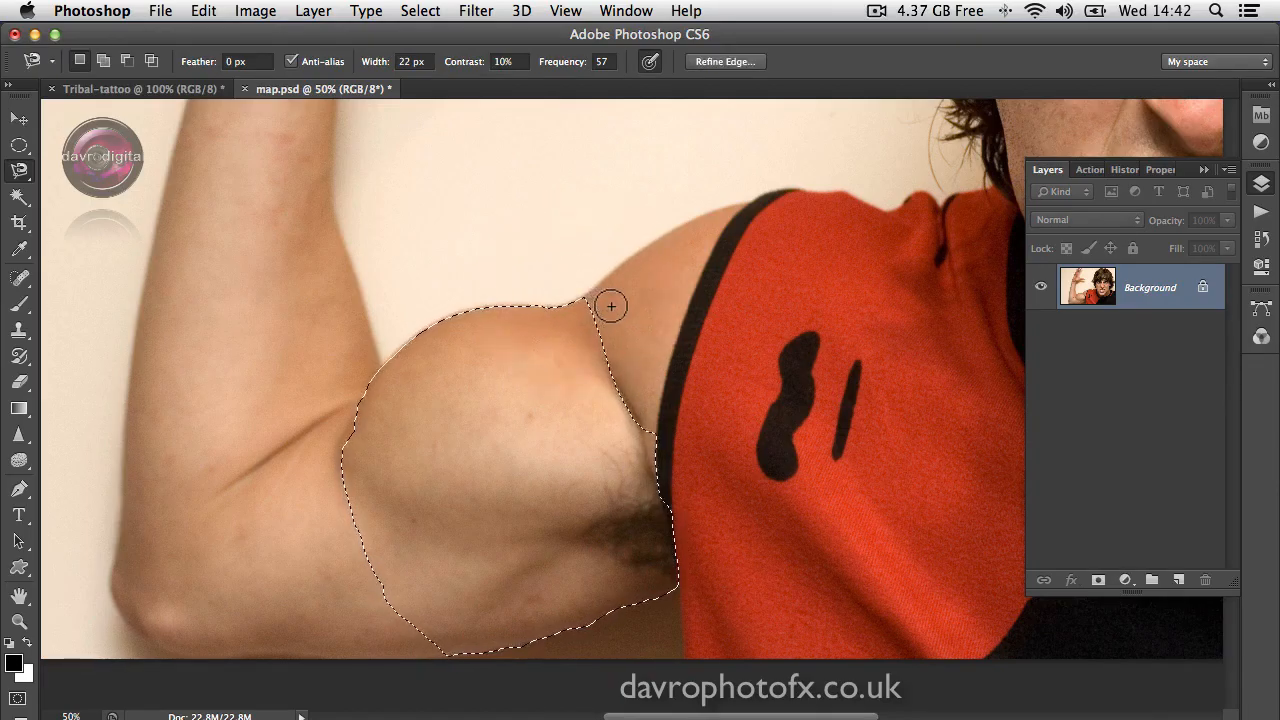
Step: Save the upper-arm selection in map.psd as a new channel named "arm" and deselect it
click(420, 11)
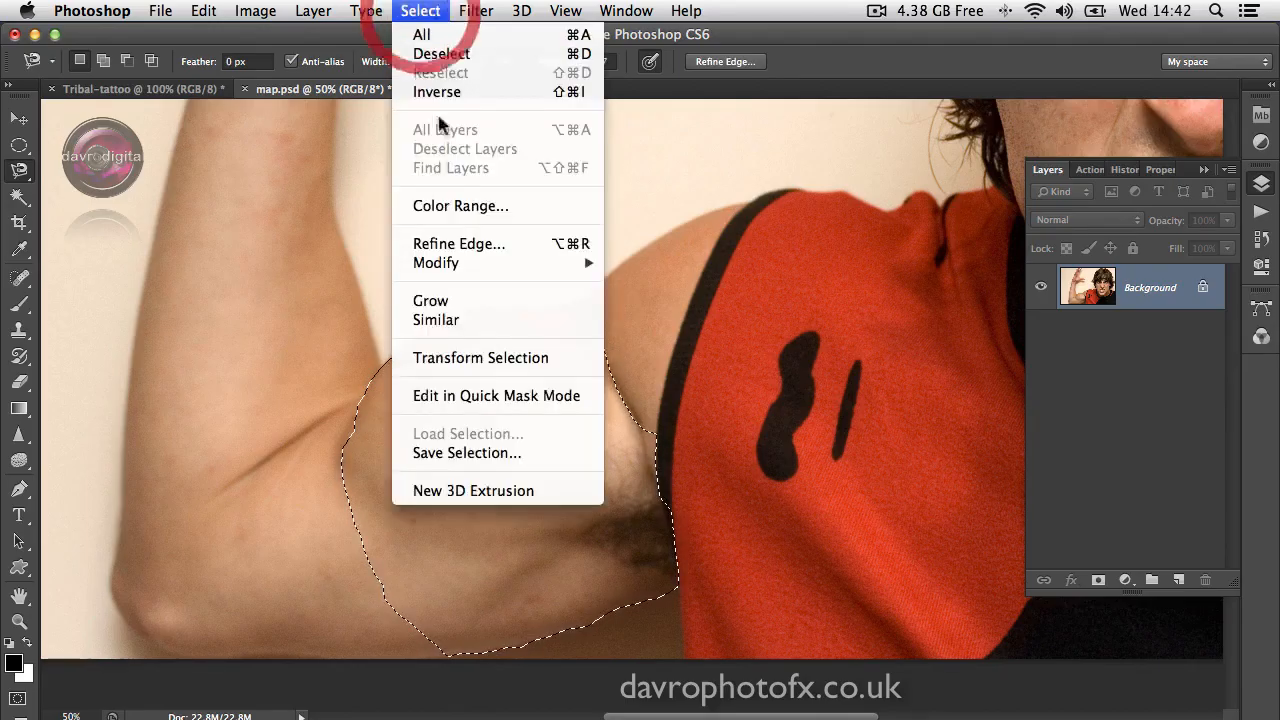
click(492, 455)
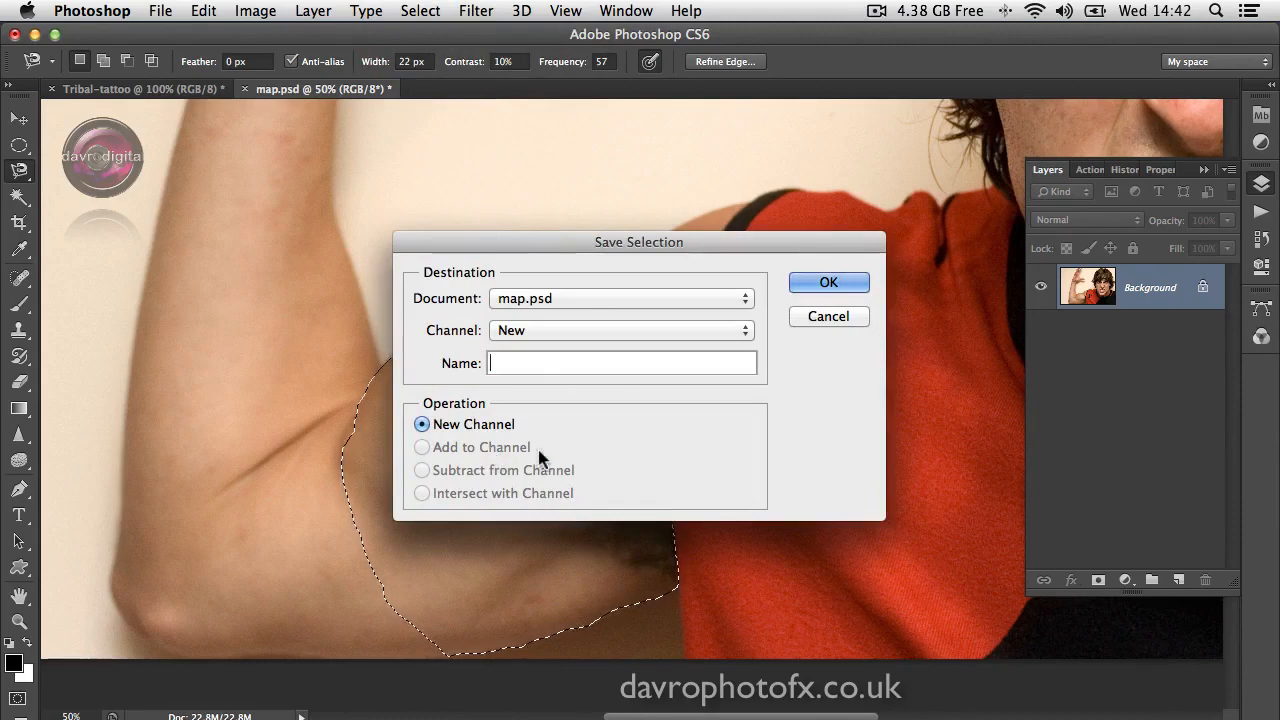
text(arm)
click(827, 283)
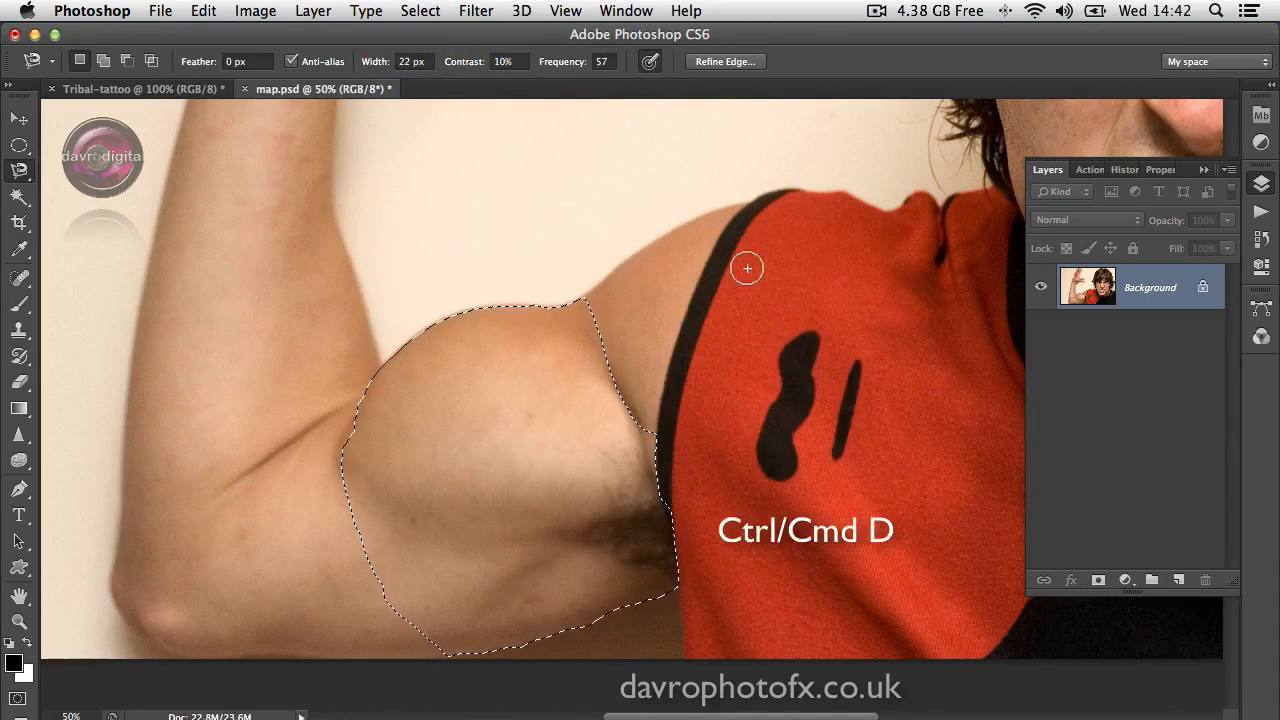
key(super+d)
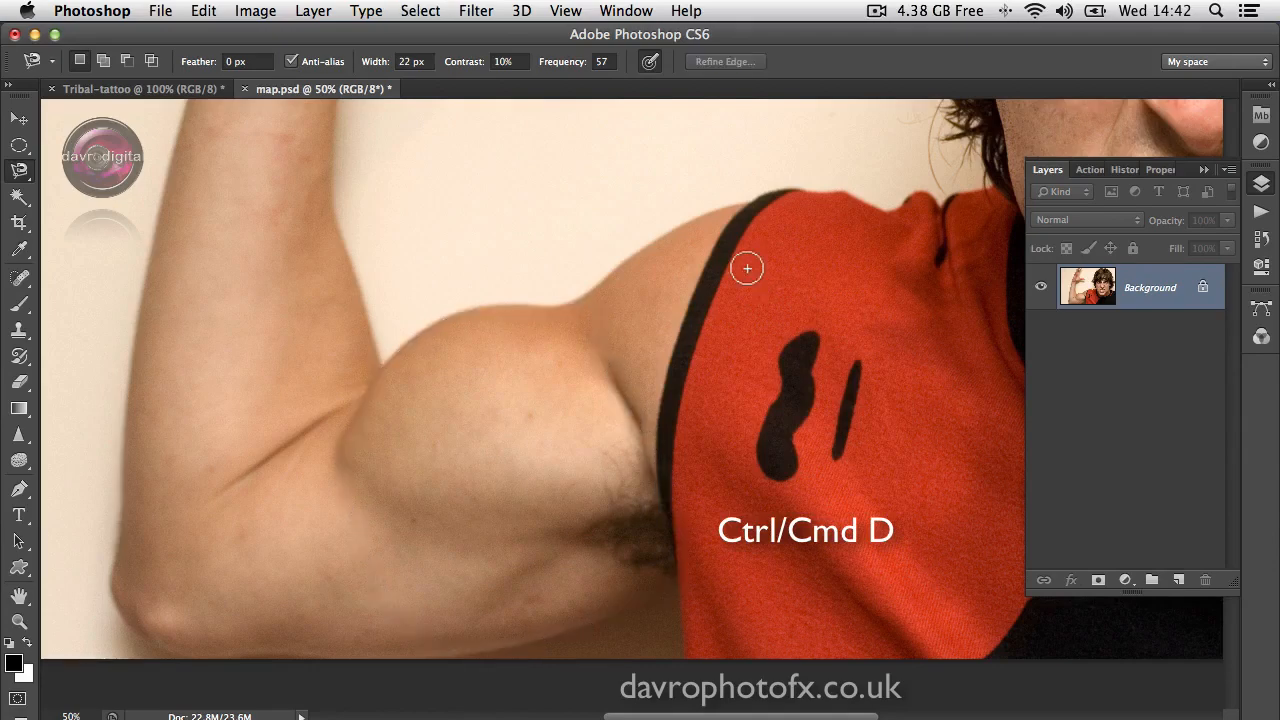
key(super+0)
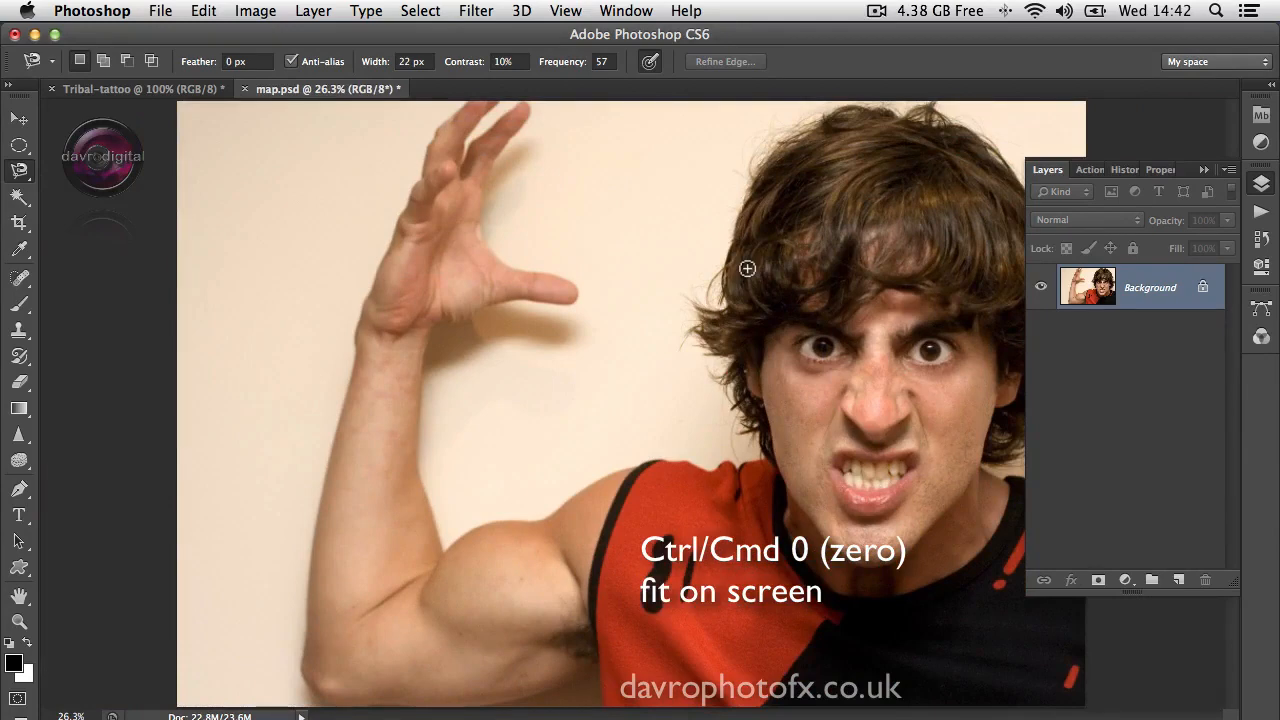
Step: In the Tribal-tattoo document, copy the black design to its own layer using the Magic Wand, and hide the Background layer
click(197, 89)
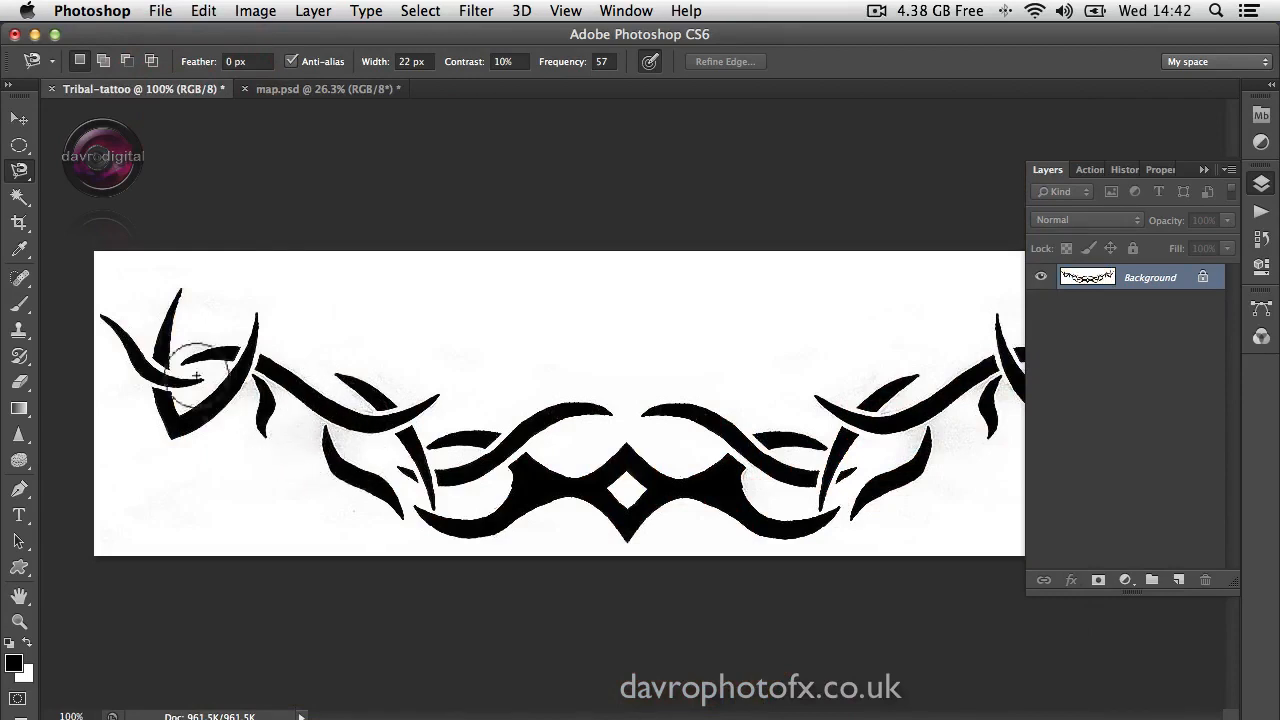
click(20, 200)
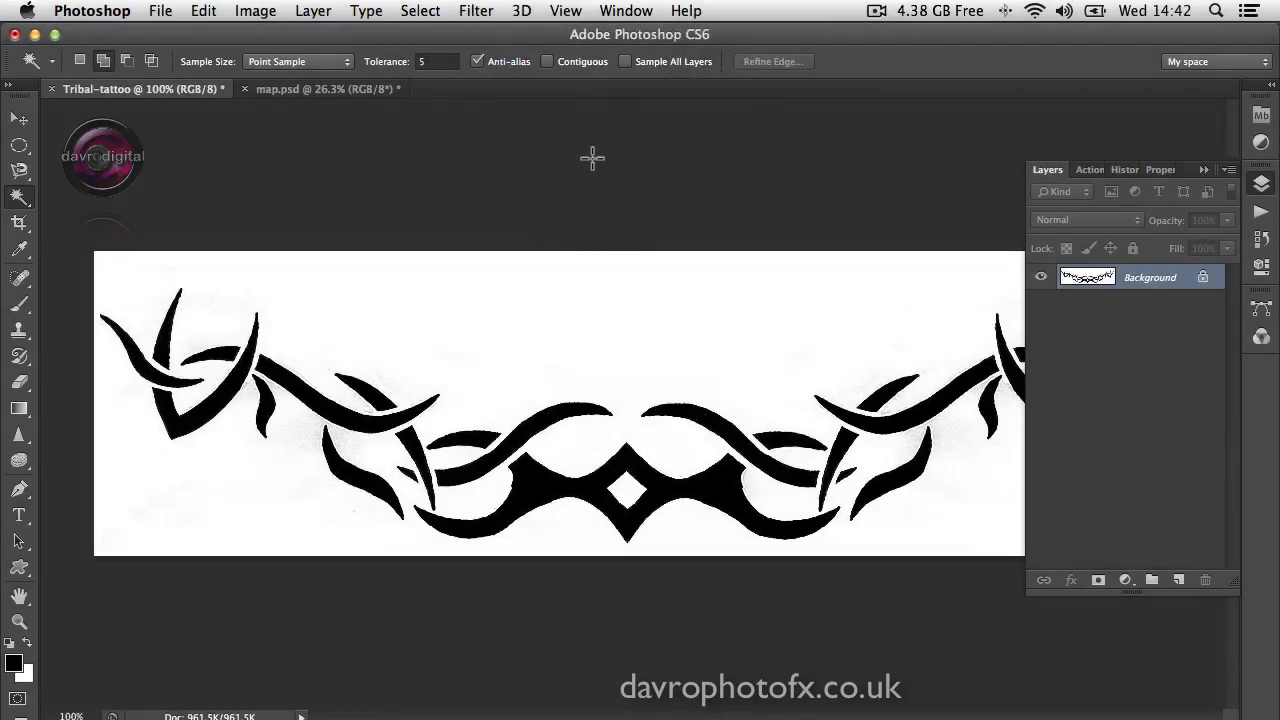
click(540, 482)
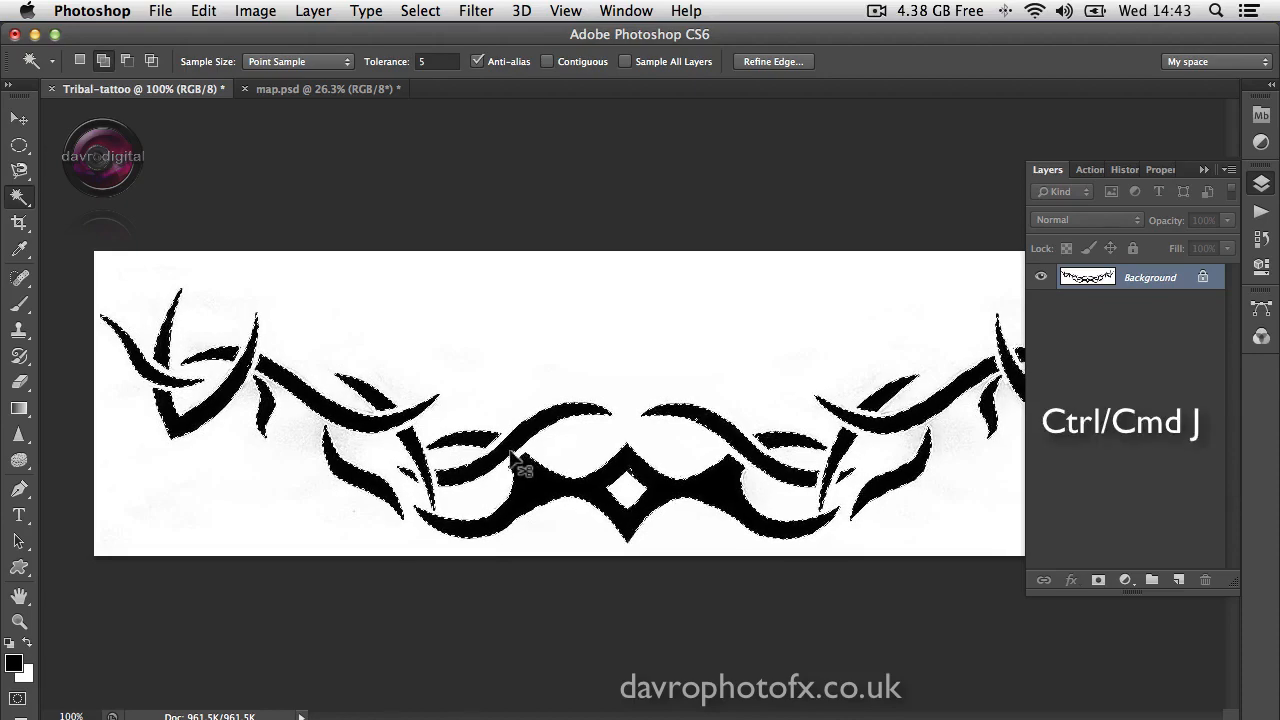
key(ctrl+j)
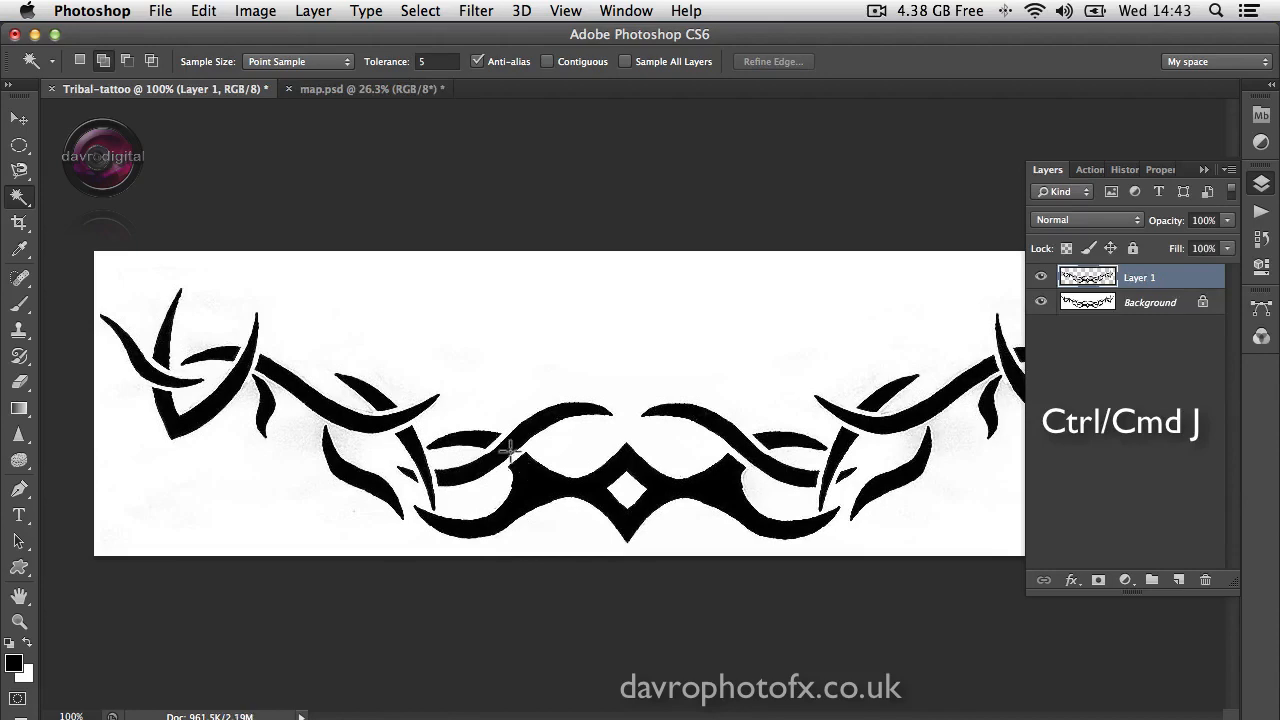
click(1040, 302)
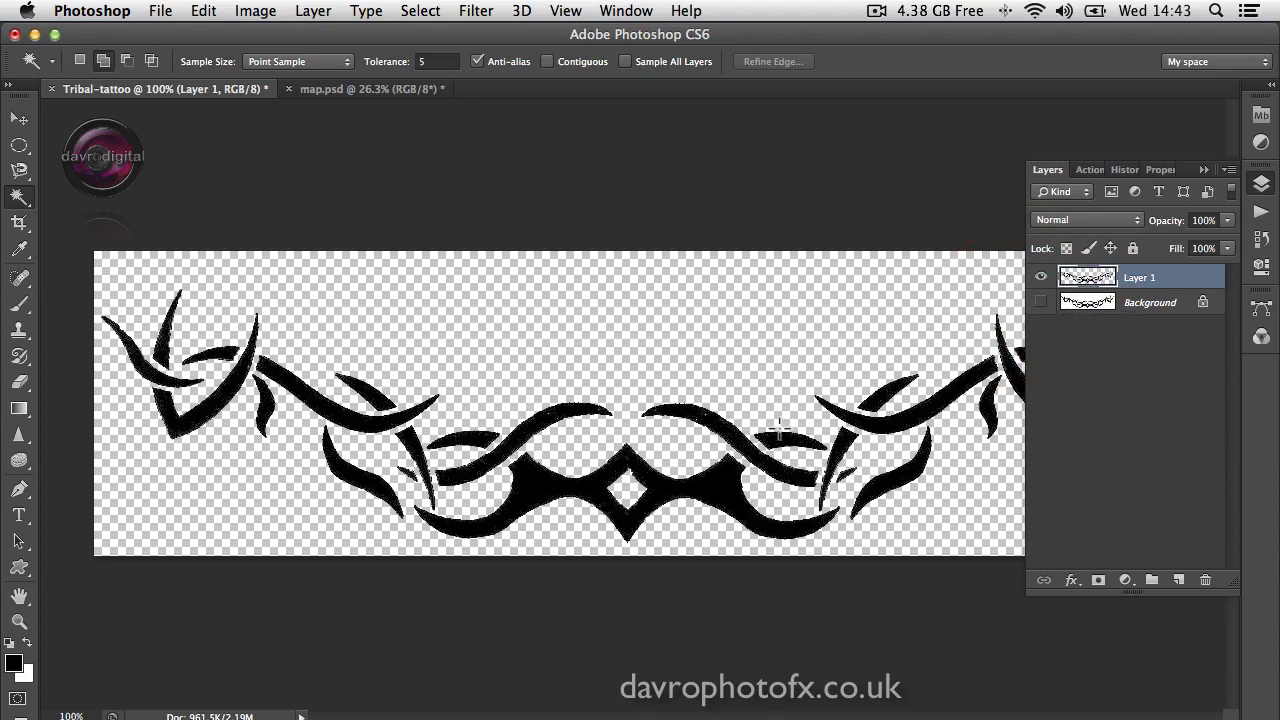
Step: Copy the isolated tattoo layer into map.psd beside the raised arm and accept the colour profile conversion
key(v)
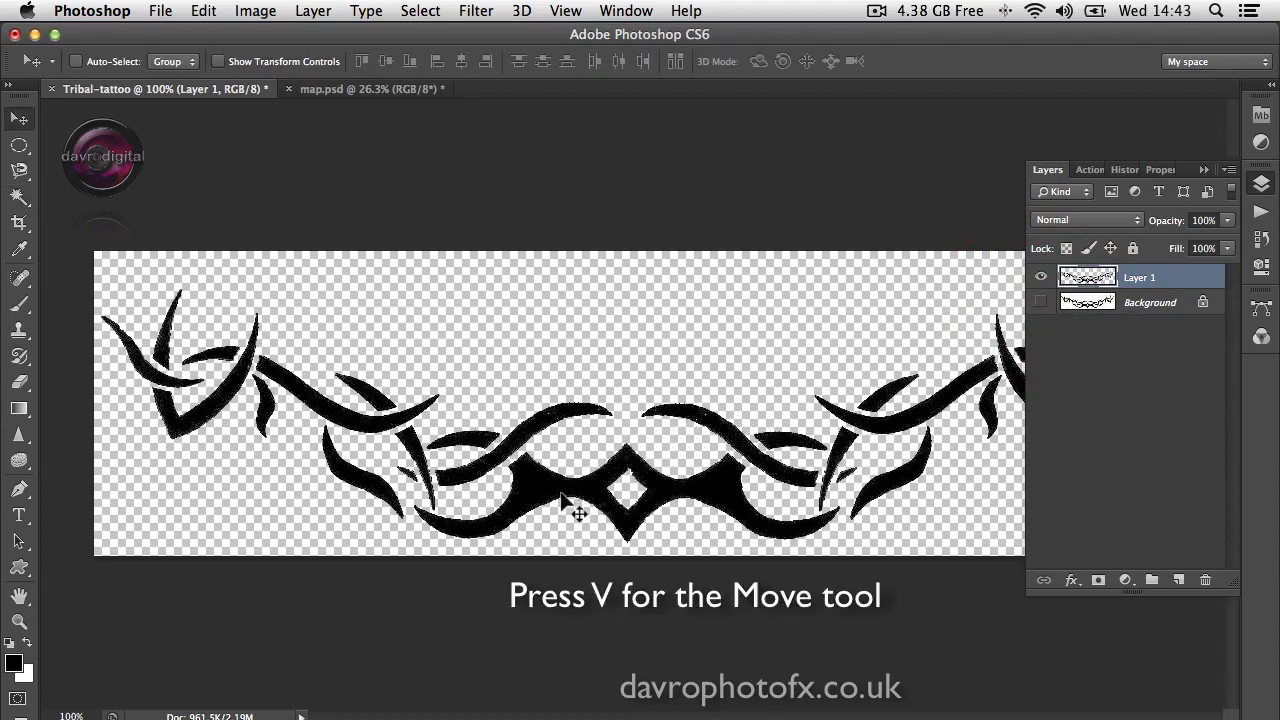
drag(562, 500, 381, 92)
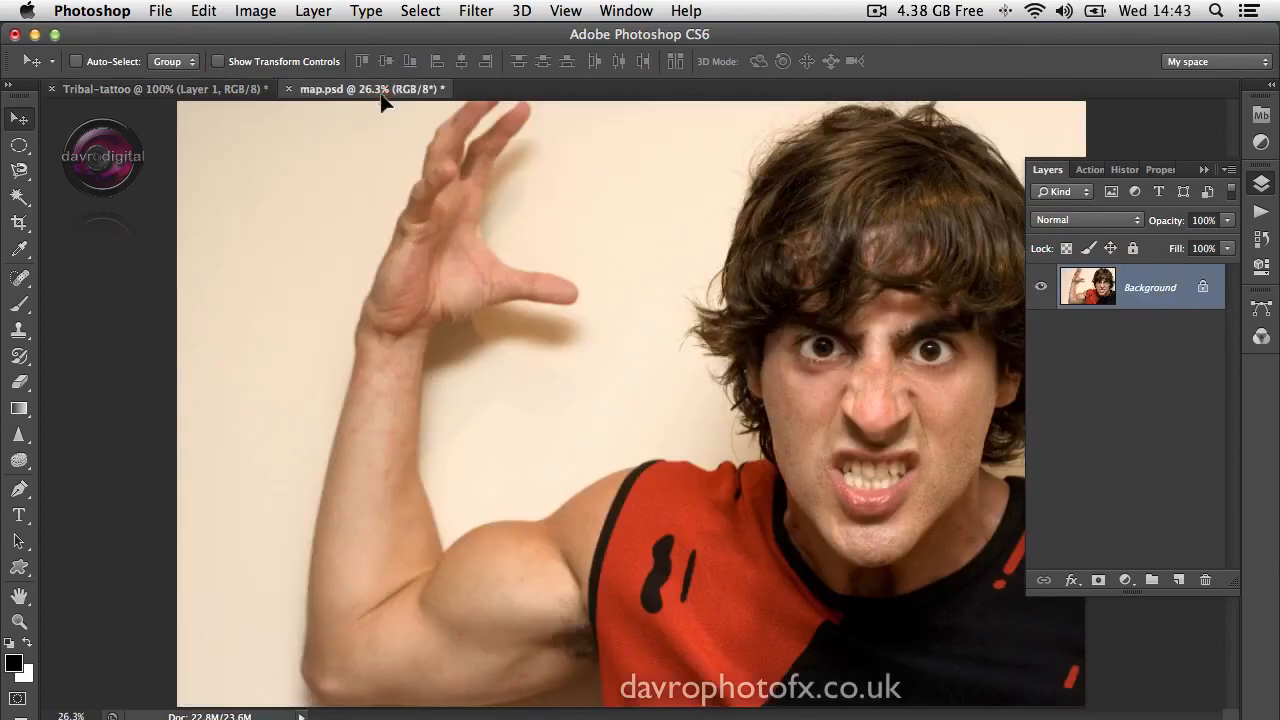
drag(528, 482, 528, 484)
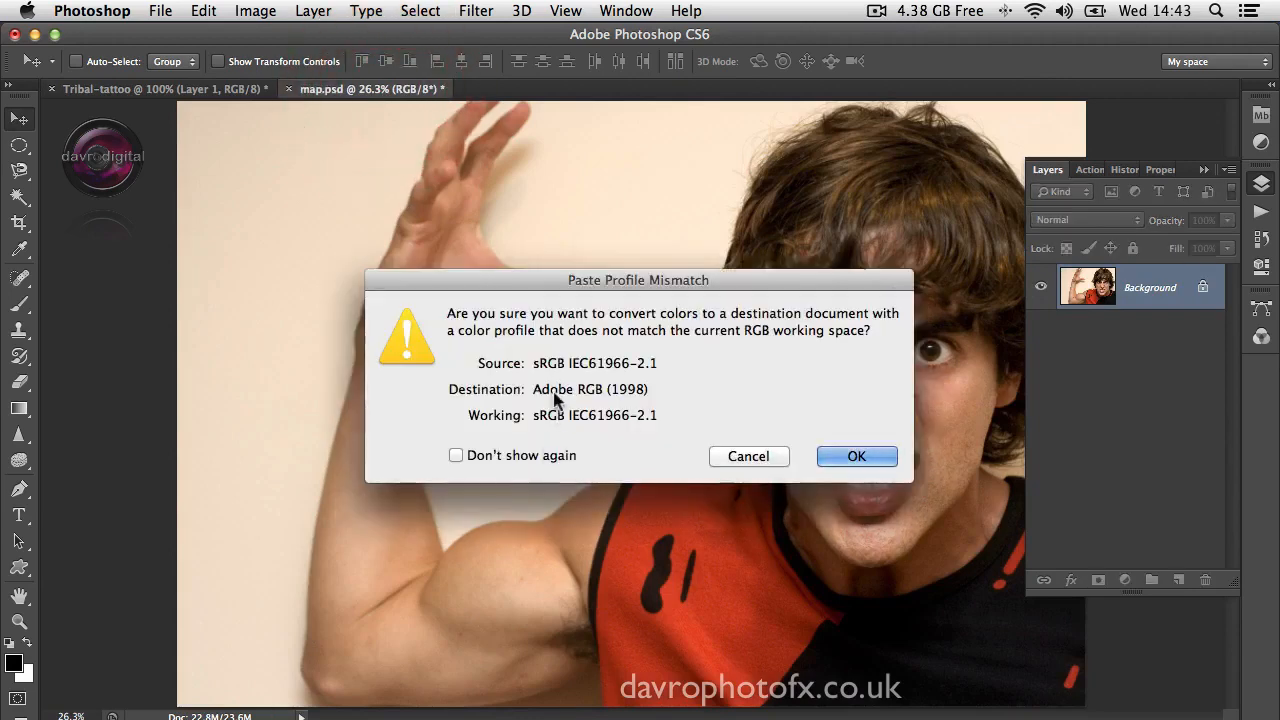
click(859, 457)
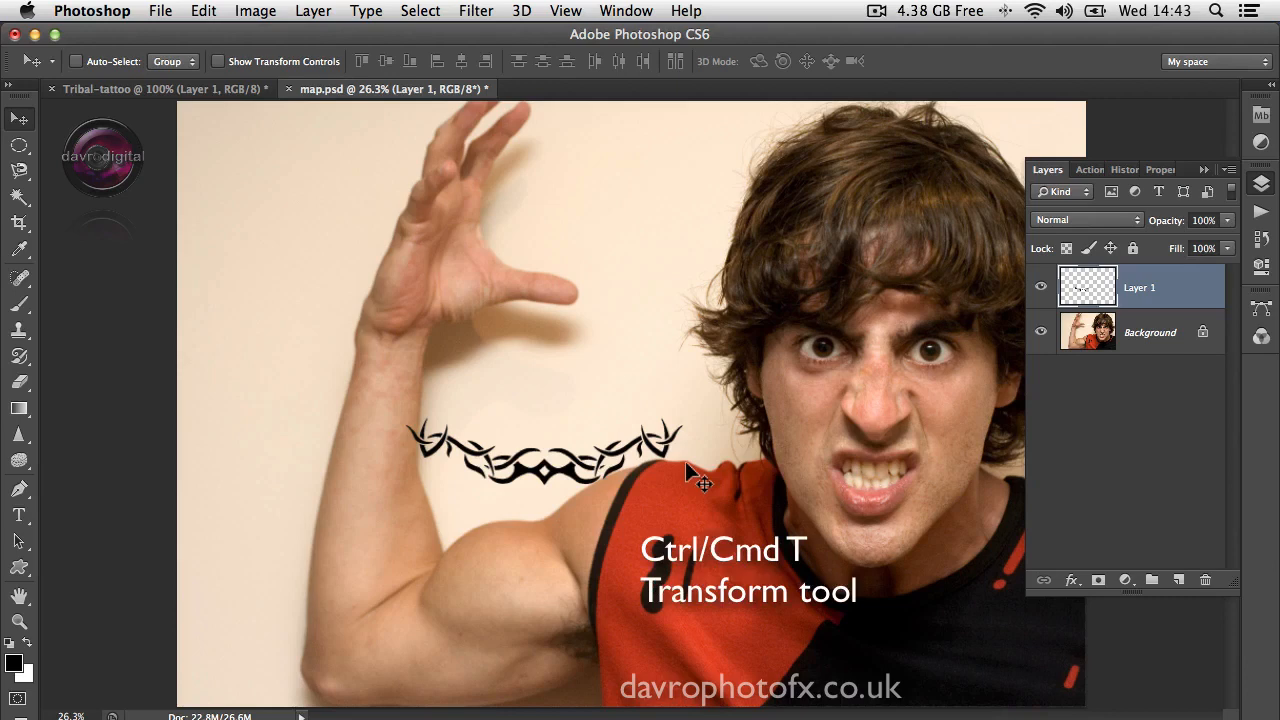
Step: Free-transform the tattoo, rotating it to about -114° and moving it down across the bicep
key(super+t)
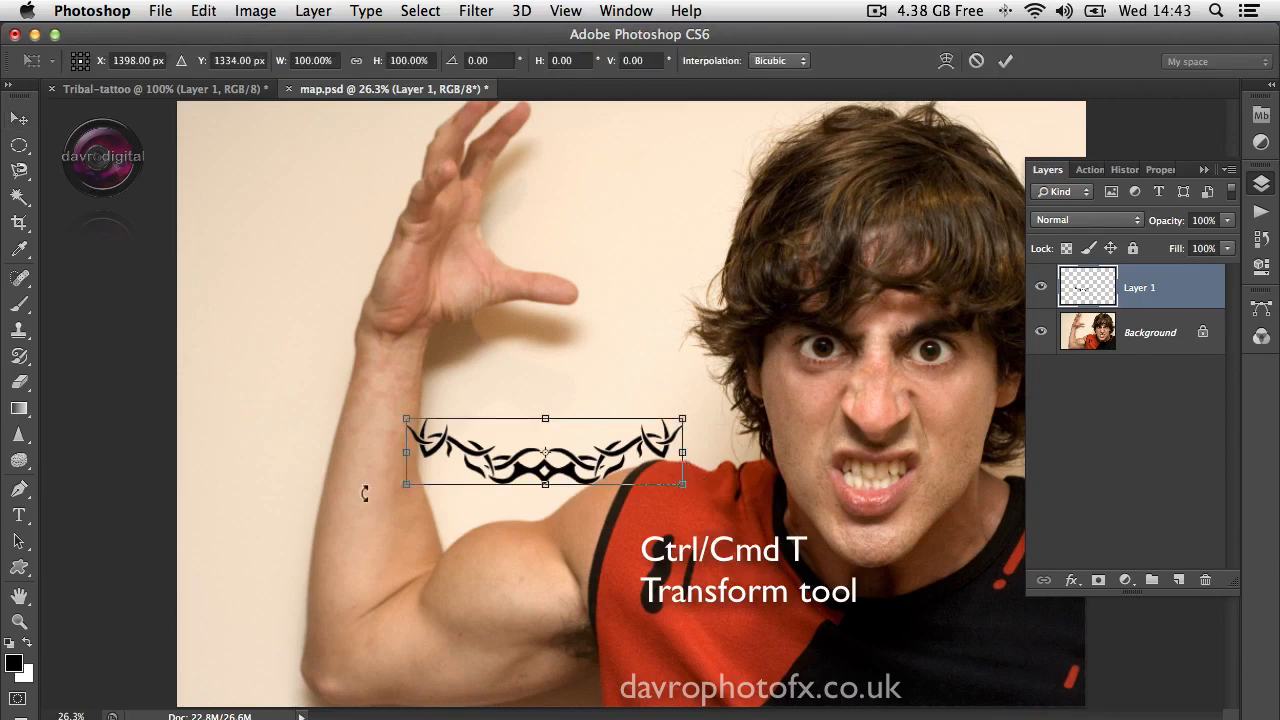
drag(364, 493, 640, 625)
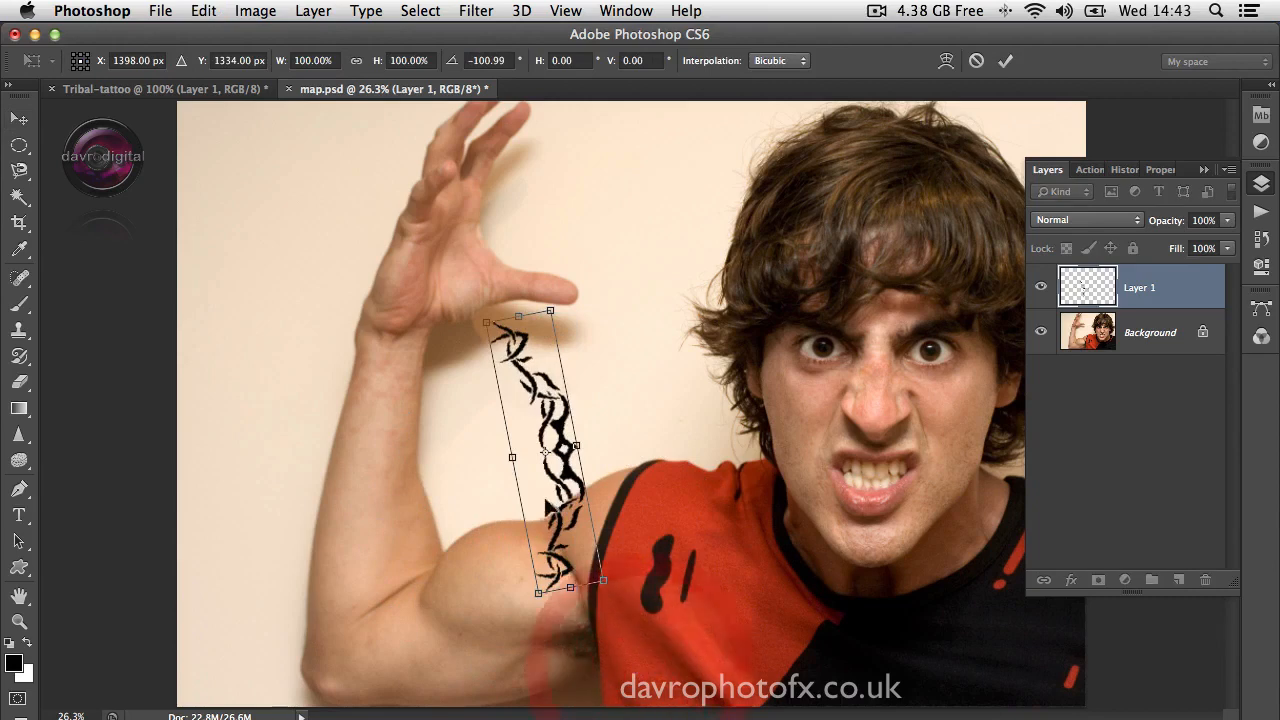
drag(543, 481, 515, 620)
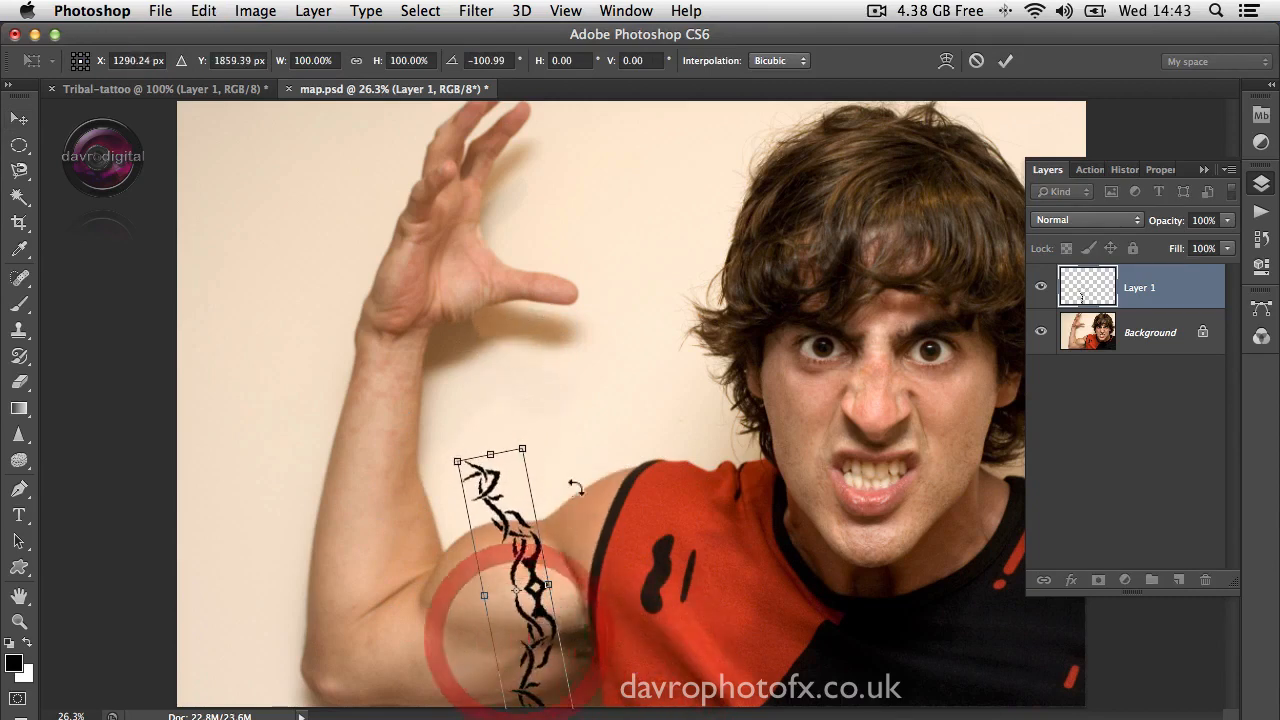
mouse_move(563, 443)
mouse_down()
mouse_move(551, 434)
mouse_move(552, 448)
mouse_up()
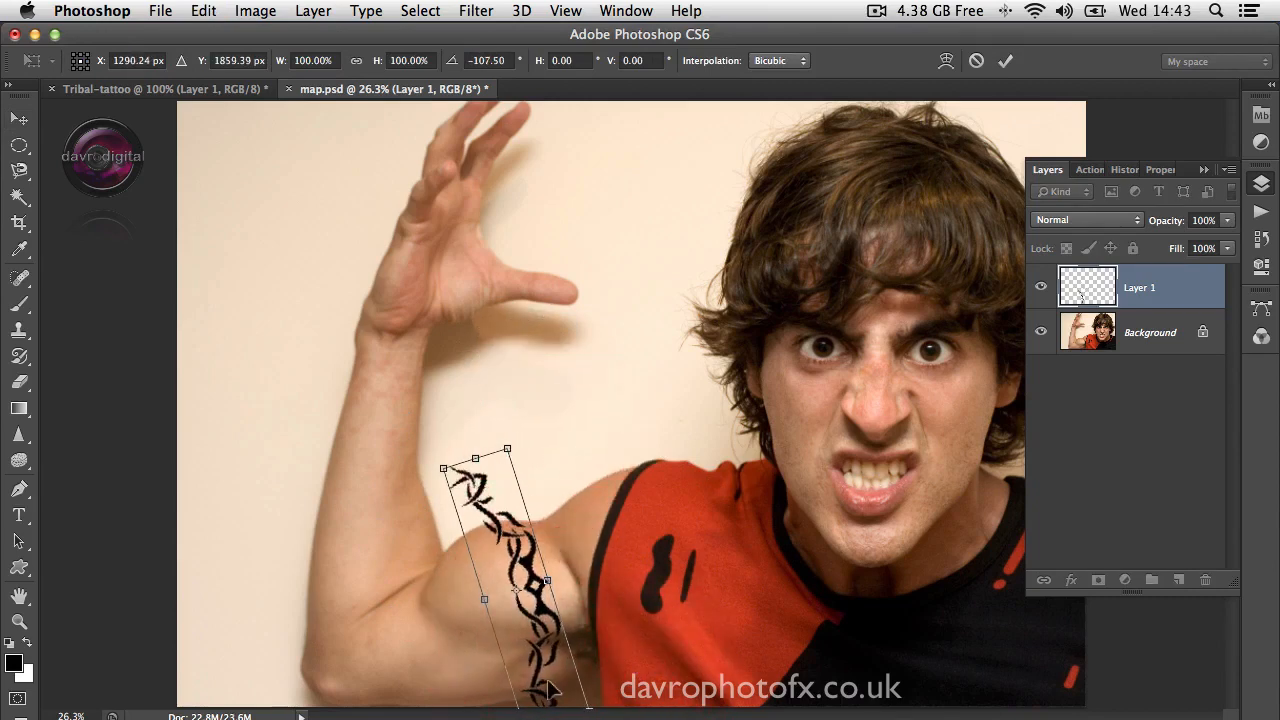
drag(547, 682, 536, 694)
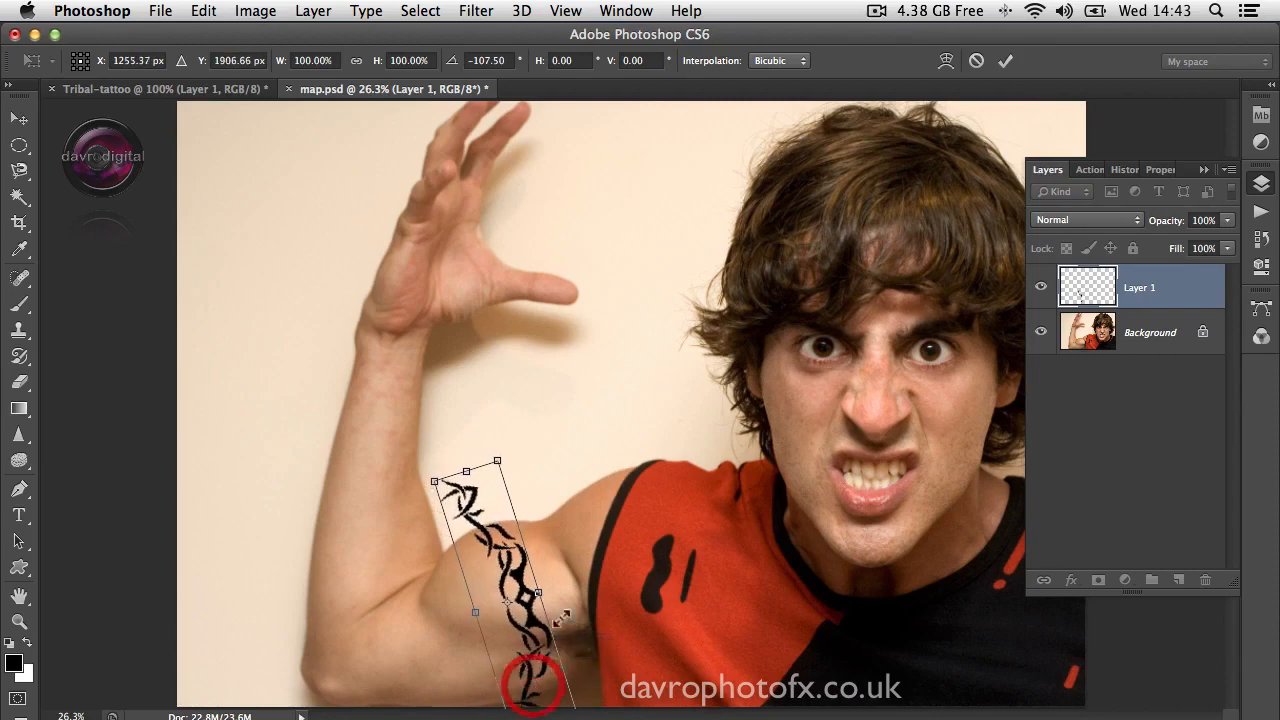
drag(534, 437, 515, 436)
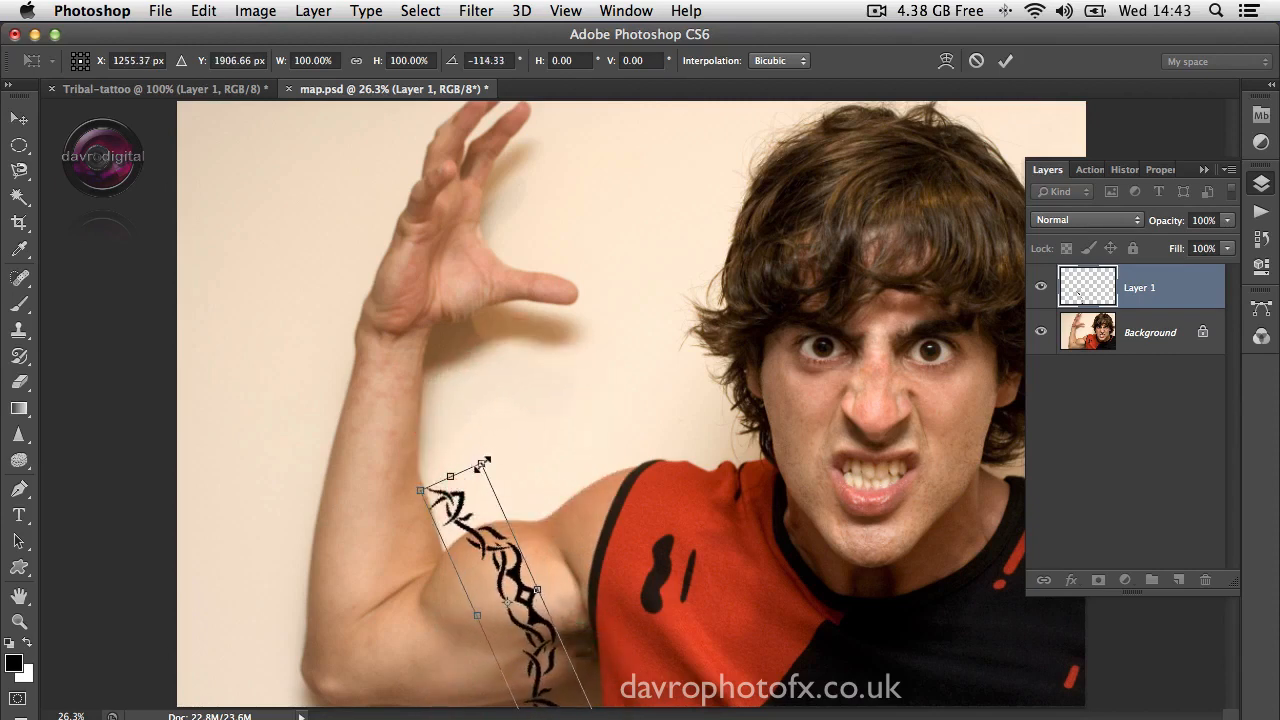
Step: Scale the tattoo proportionally to about 89%, centre it over the bicep and commit the transform
drag(482, 464, 486, 492)
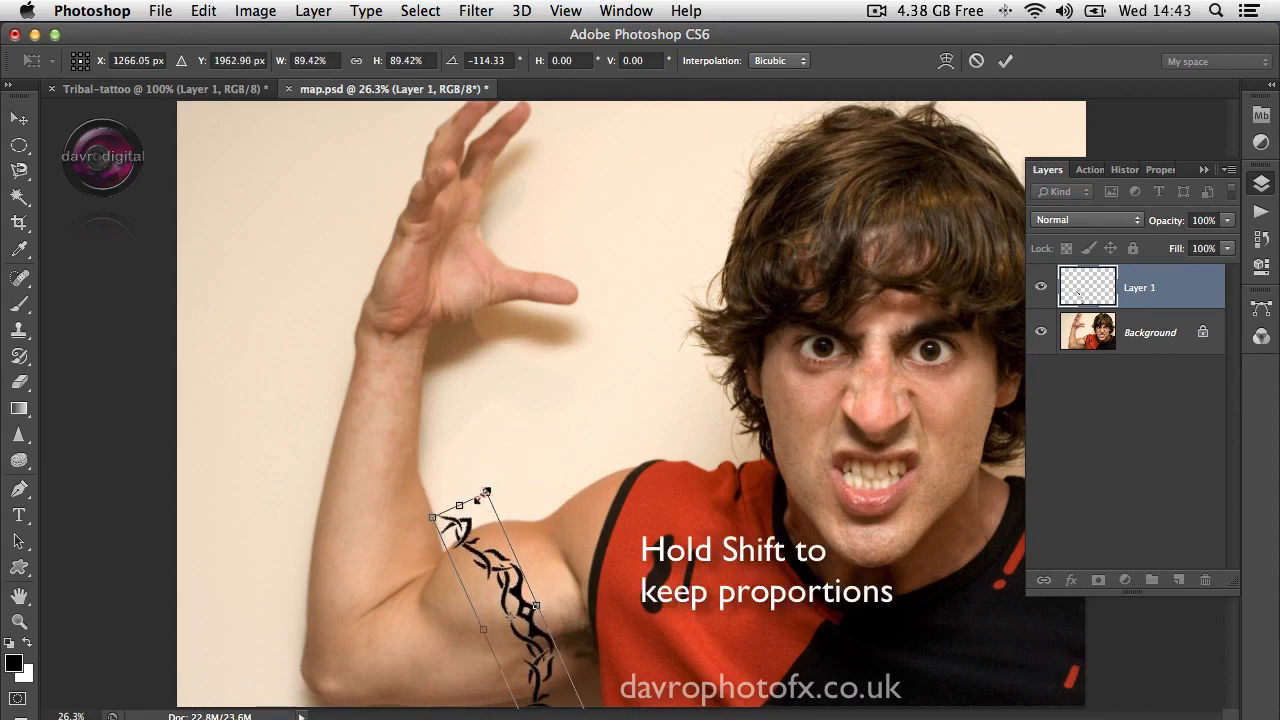
drag(524, 686, 520, 664)
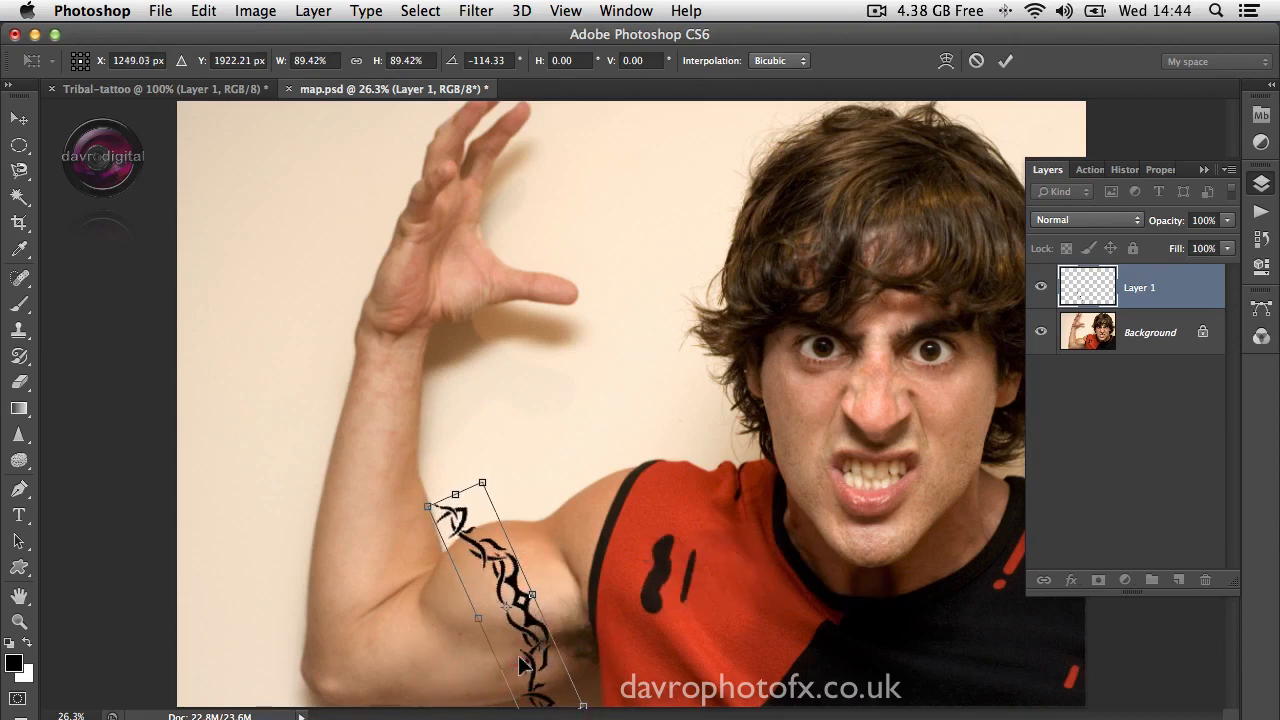
double_click(520, 664)
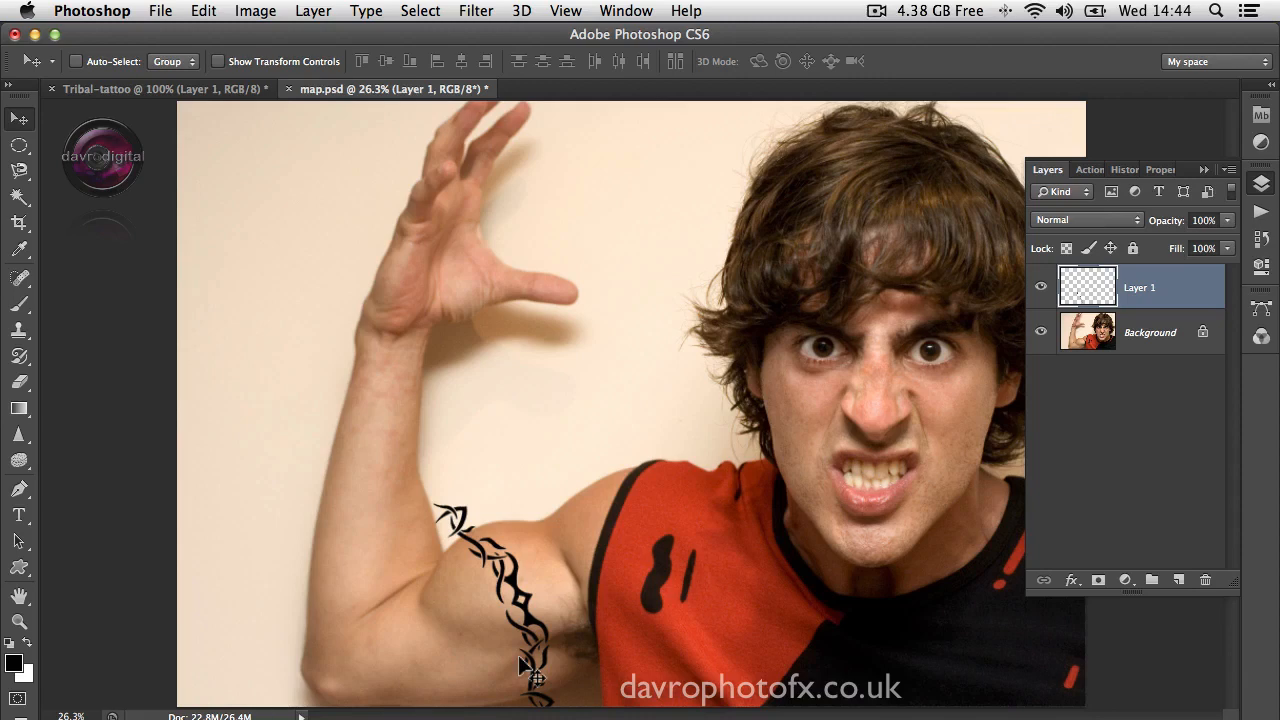
Step: Displace the tattoo at 10 horizontal and vertical scale, Stretch To Fit, Repeat Edge Pixels, using the Desktop's map.psd, and compare before and after
click(472, 14)
mouse_move(508, 266)
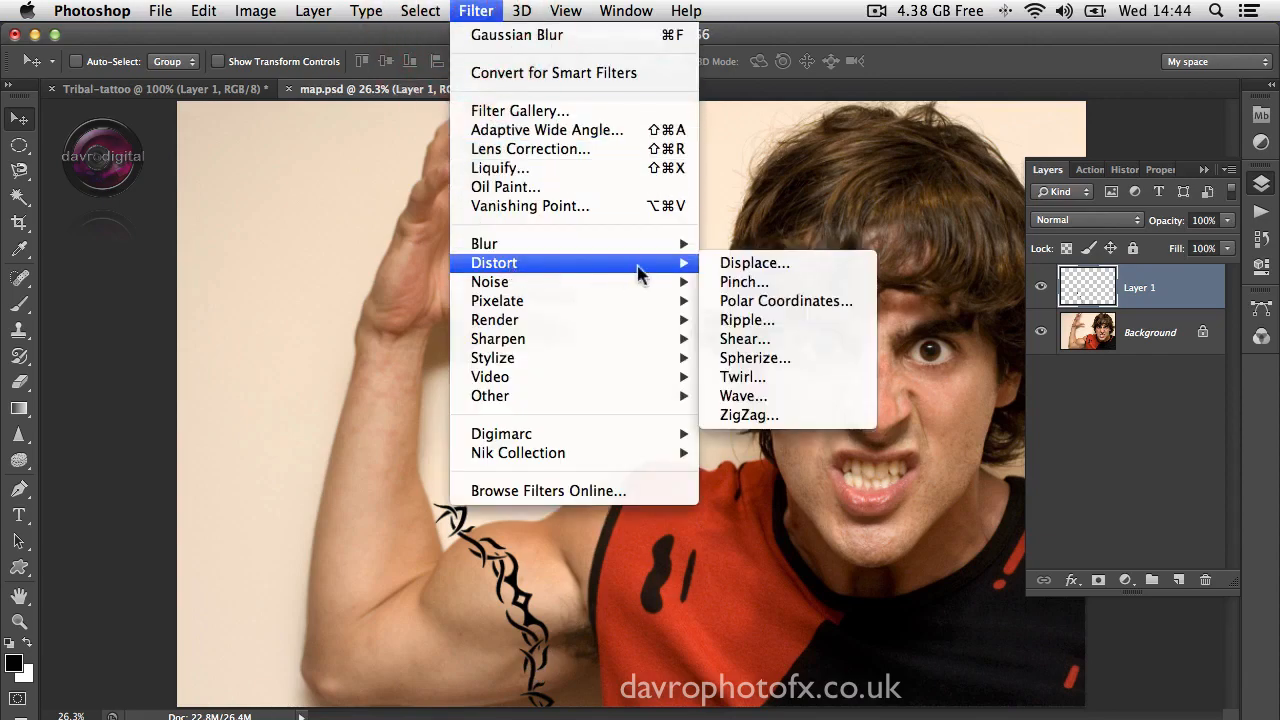
click(750, 264)
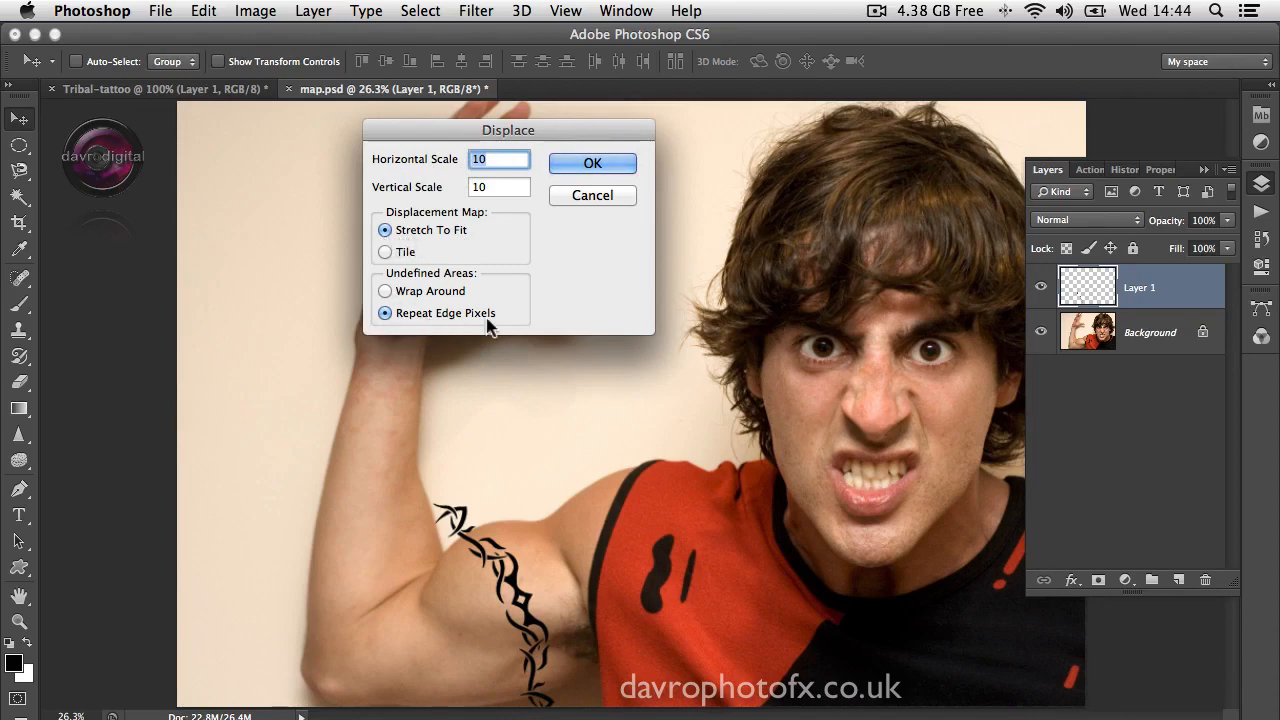
click(591, 166)
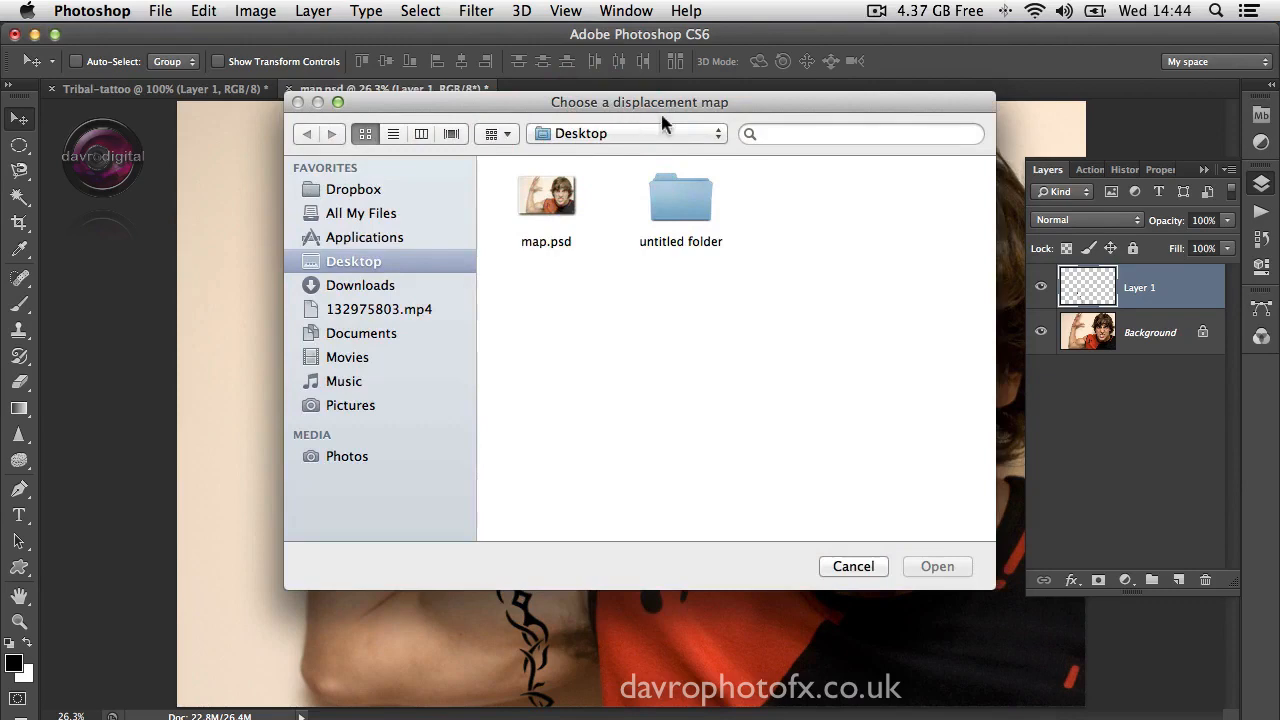
click(556, 208)
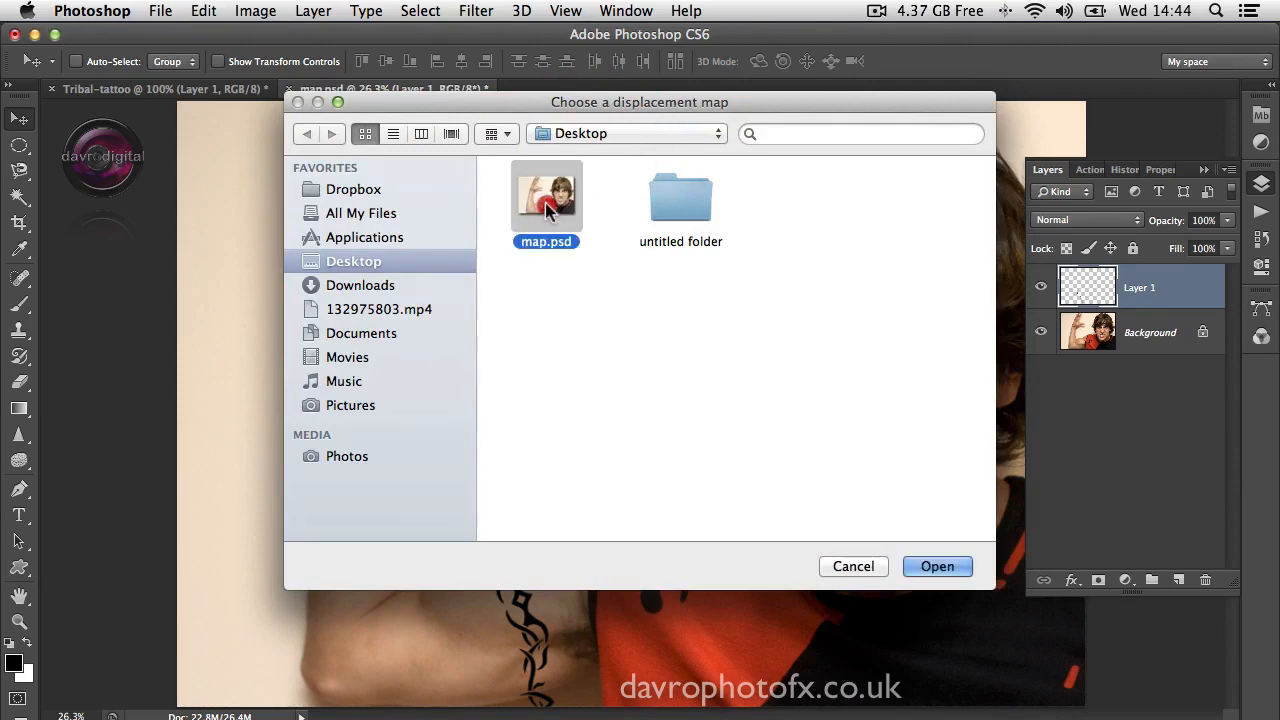
click(955, 567)
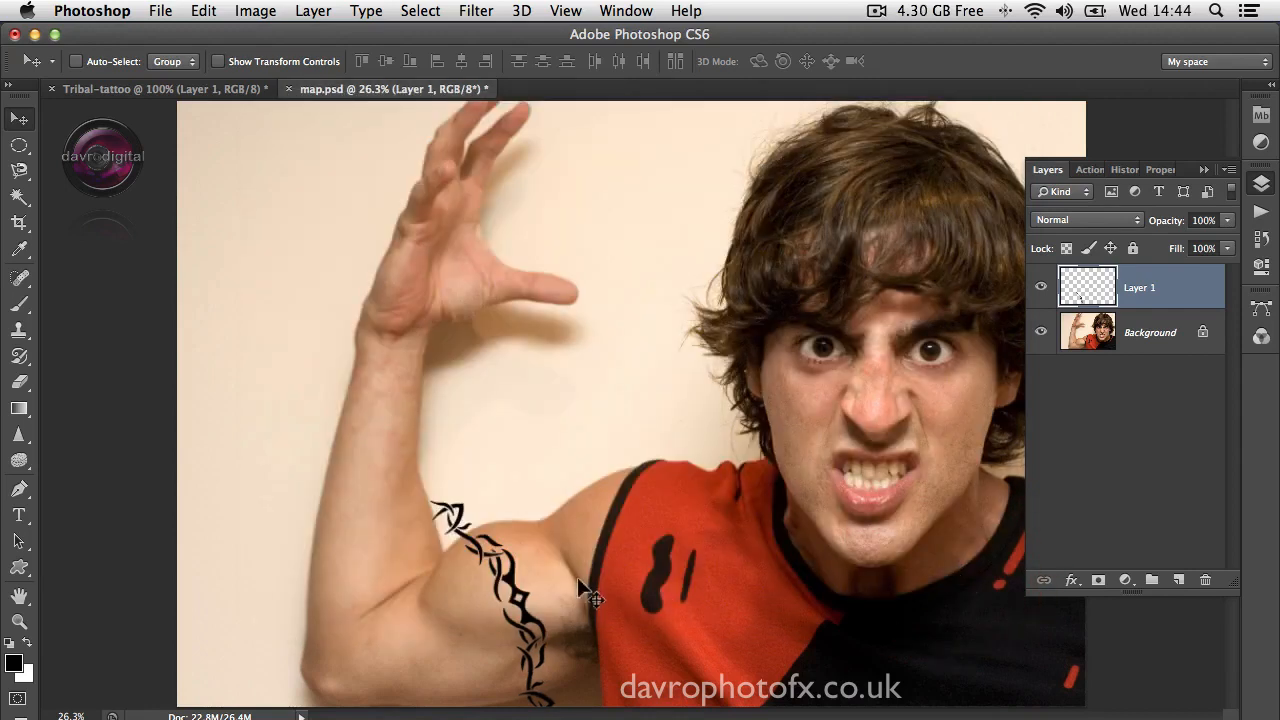
key(super+z)
key(super+z)
key(super+z)
key(super+z)
Step: Load the saved arm channel as a selection and turn it into a layer mask on the tattoo layer
click(1261, 337)
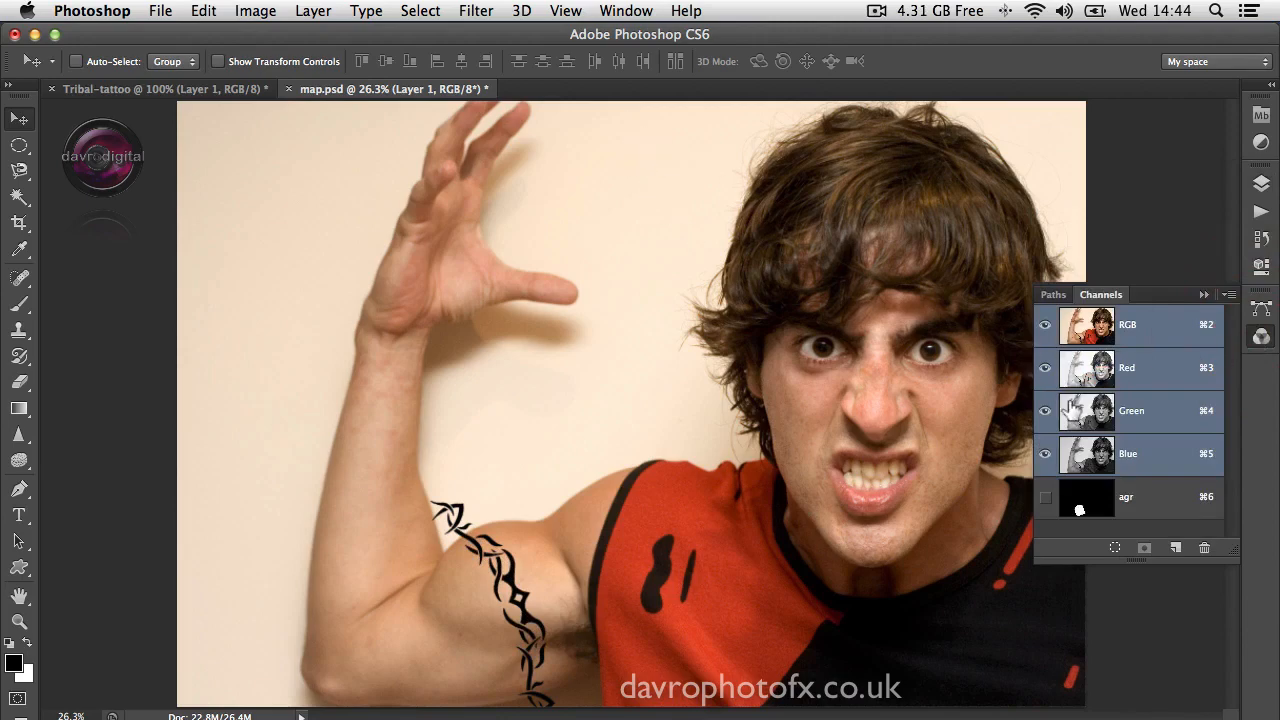
click(611, 18)
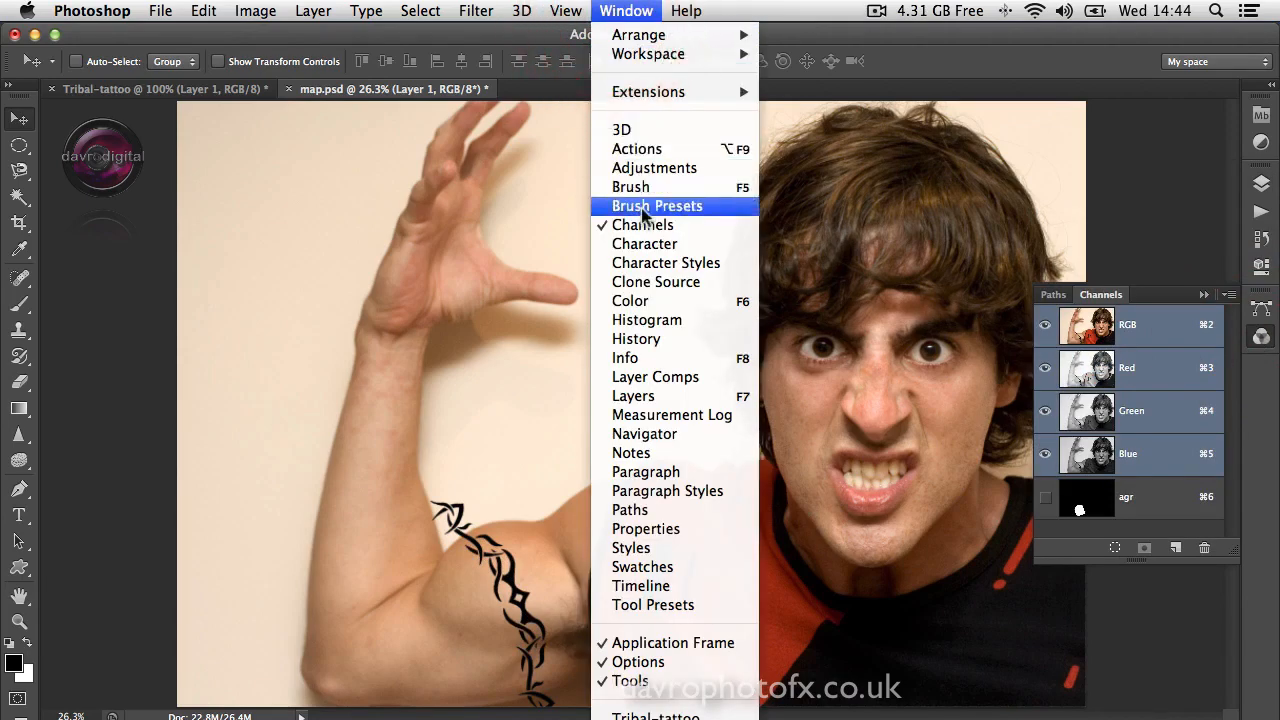
click(1200, 172)
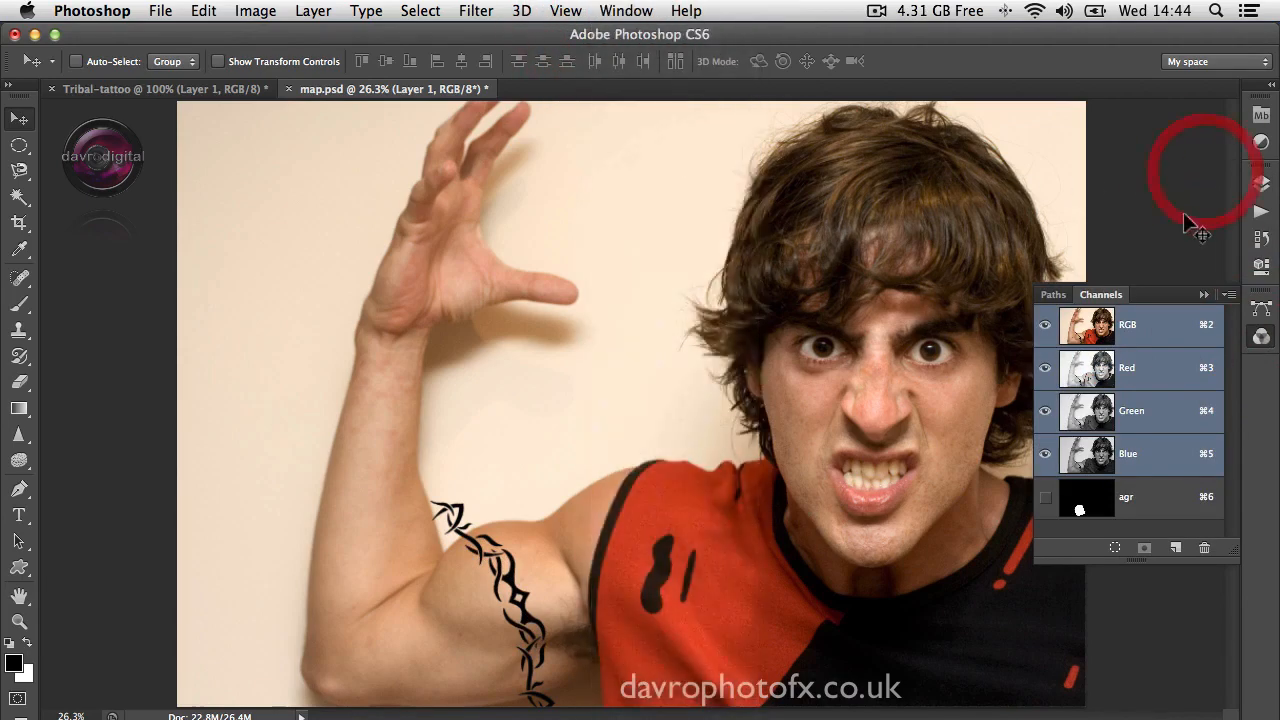
super+click(1080, 510)
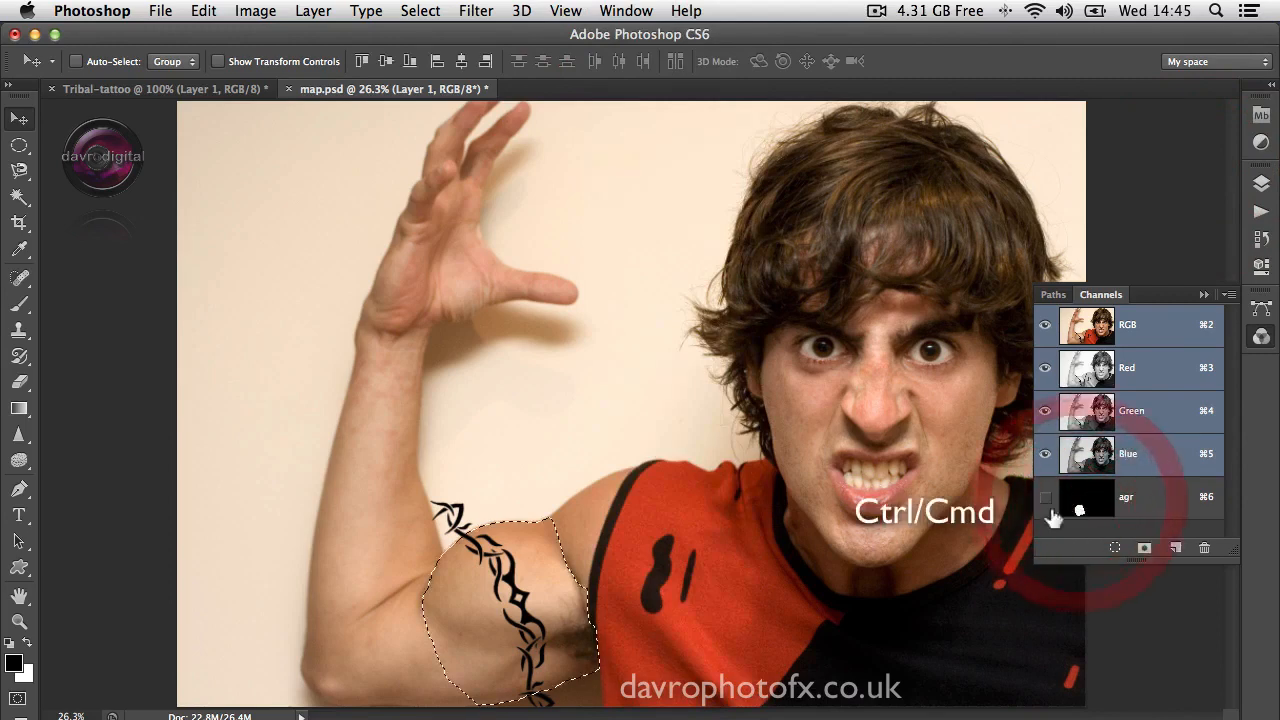
click(1261, 183)
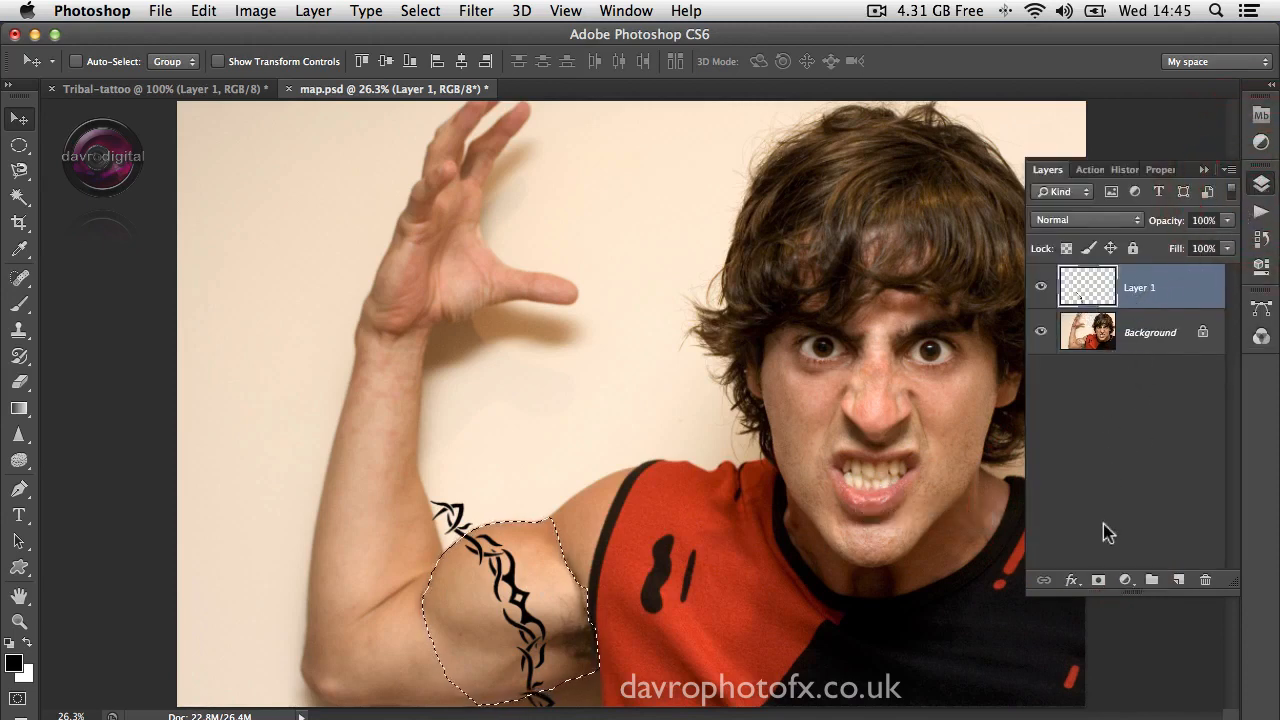
click(1099, 580)
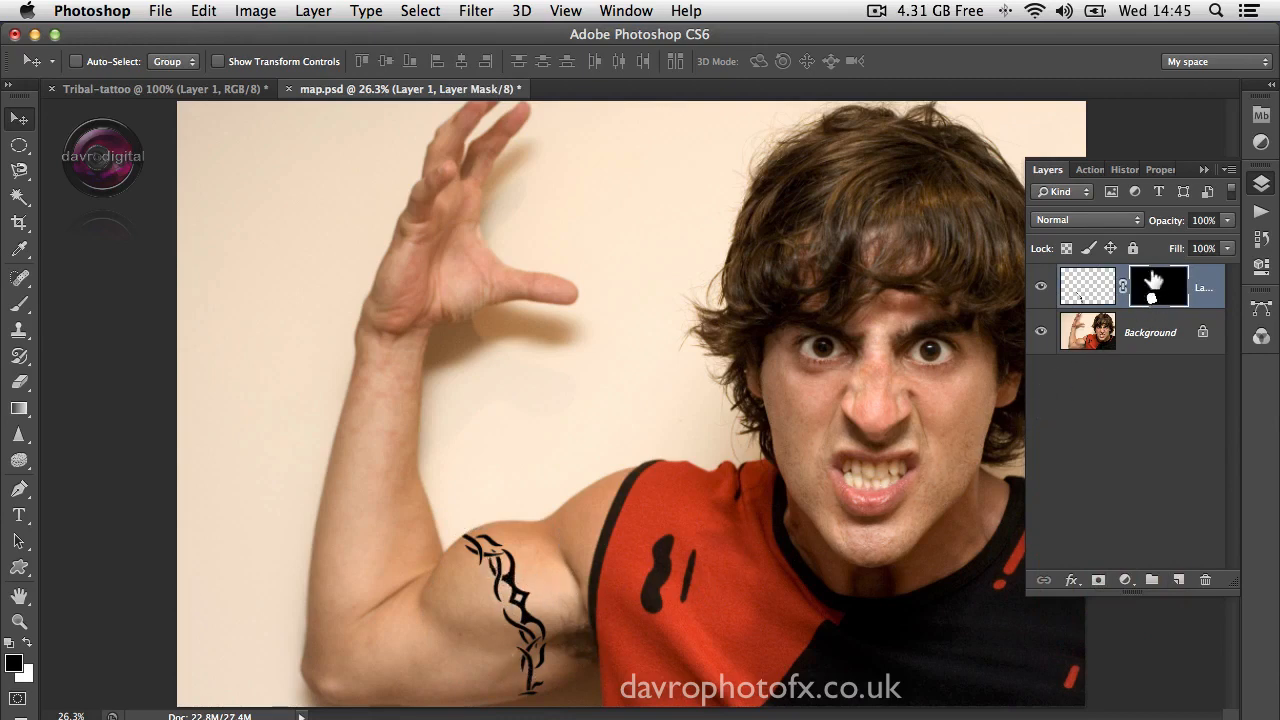
Step: Start a Gaussian Blur on the tattoo layer's artwork rather than its mask, with a radius of 3.4 pixels
click(1085, 285)
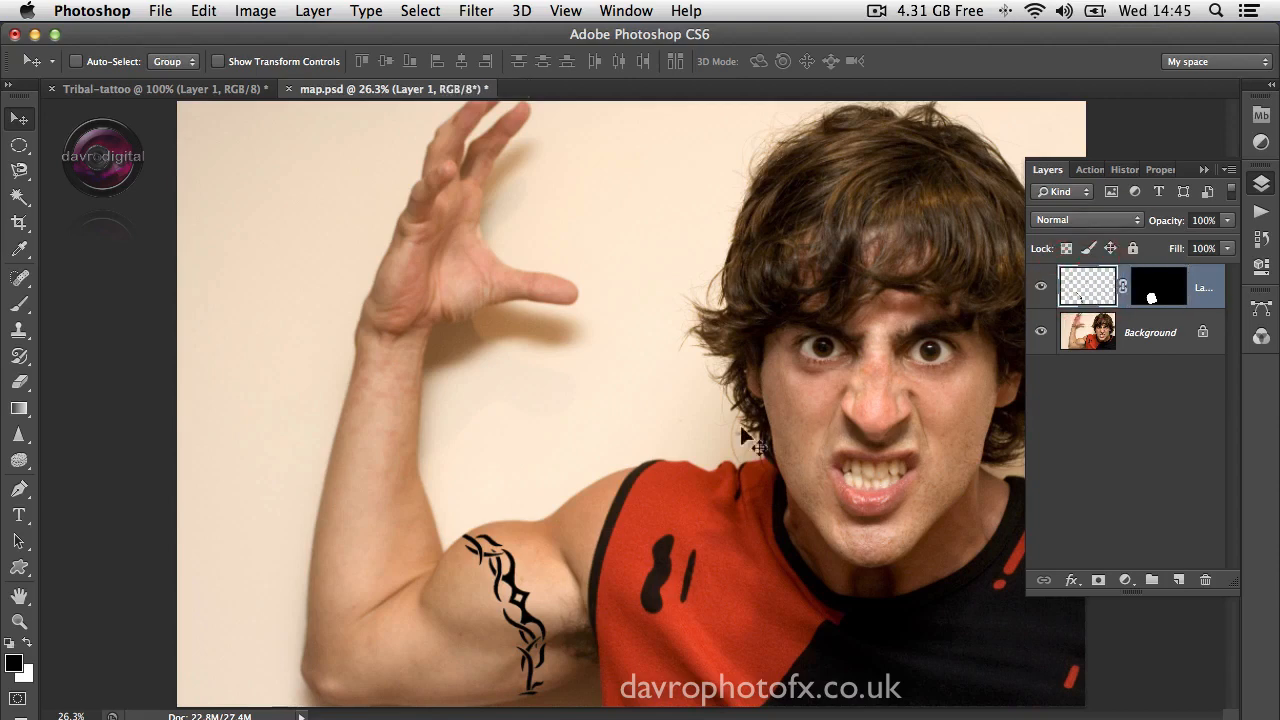
key(super+space)
click(468, 551)
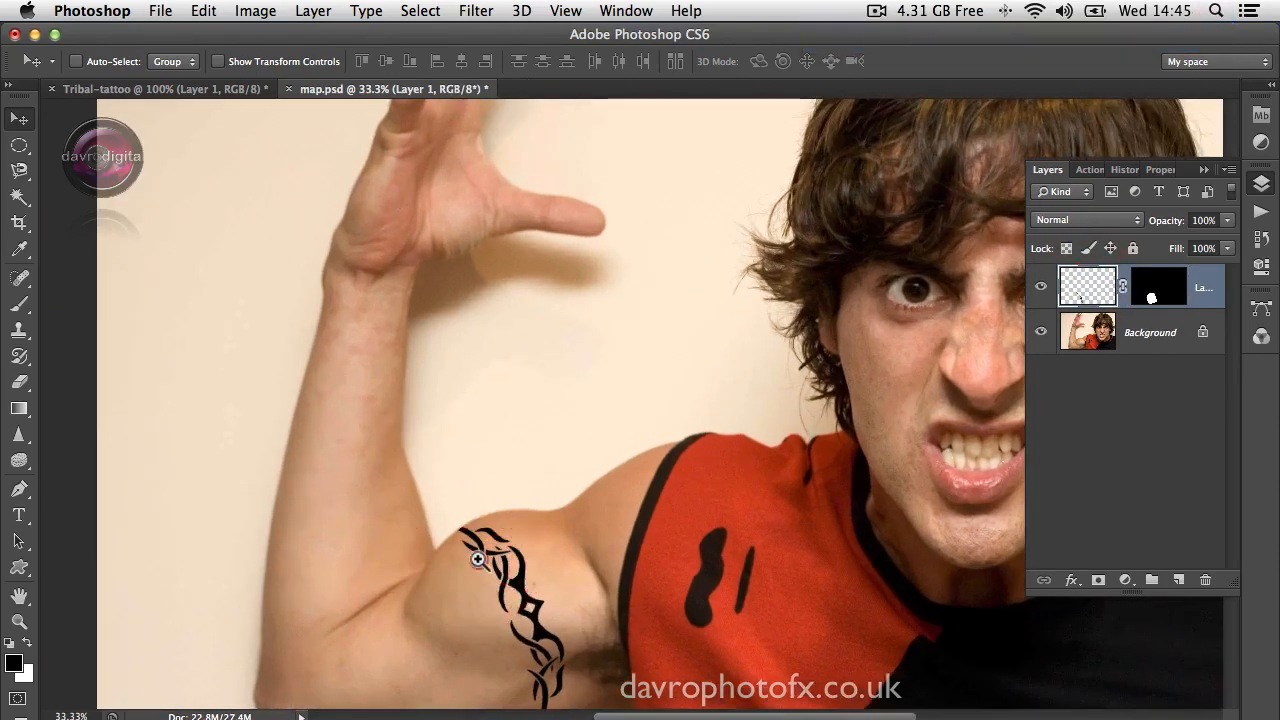
click(478, 553)
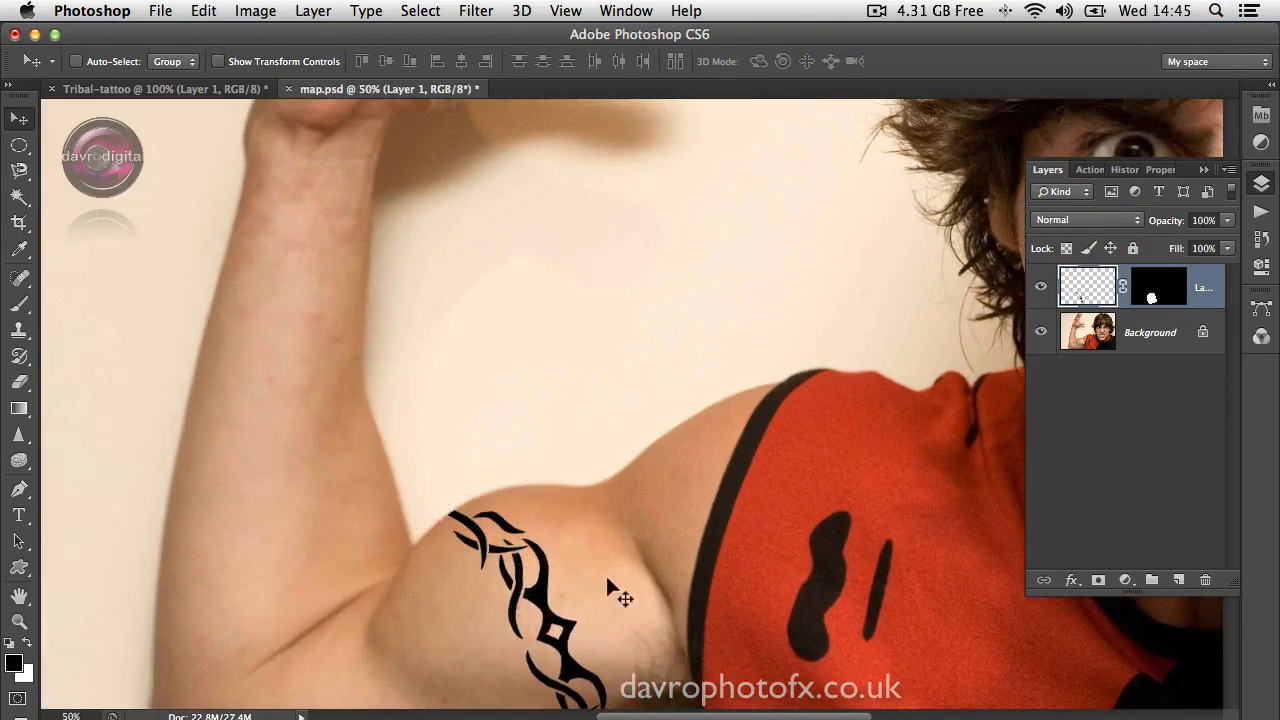
click(476, 14)
mouse_move(600, 250)
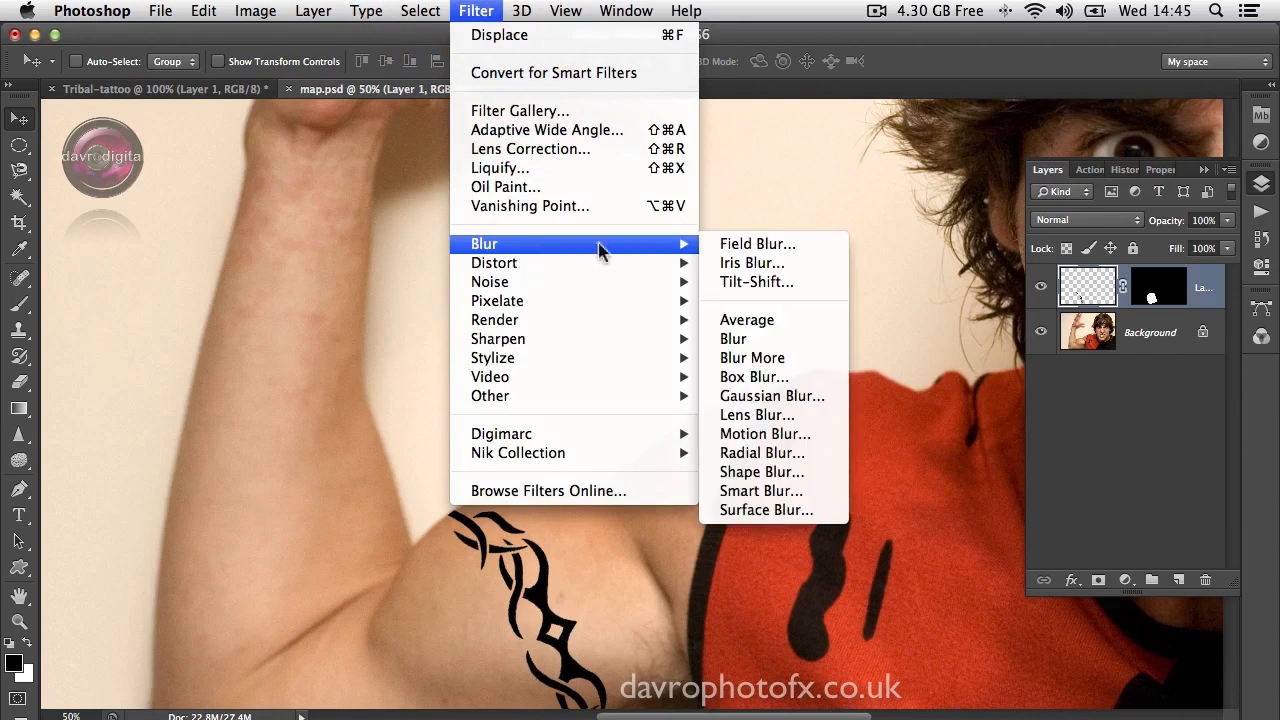
click(767, 397)
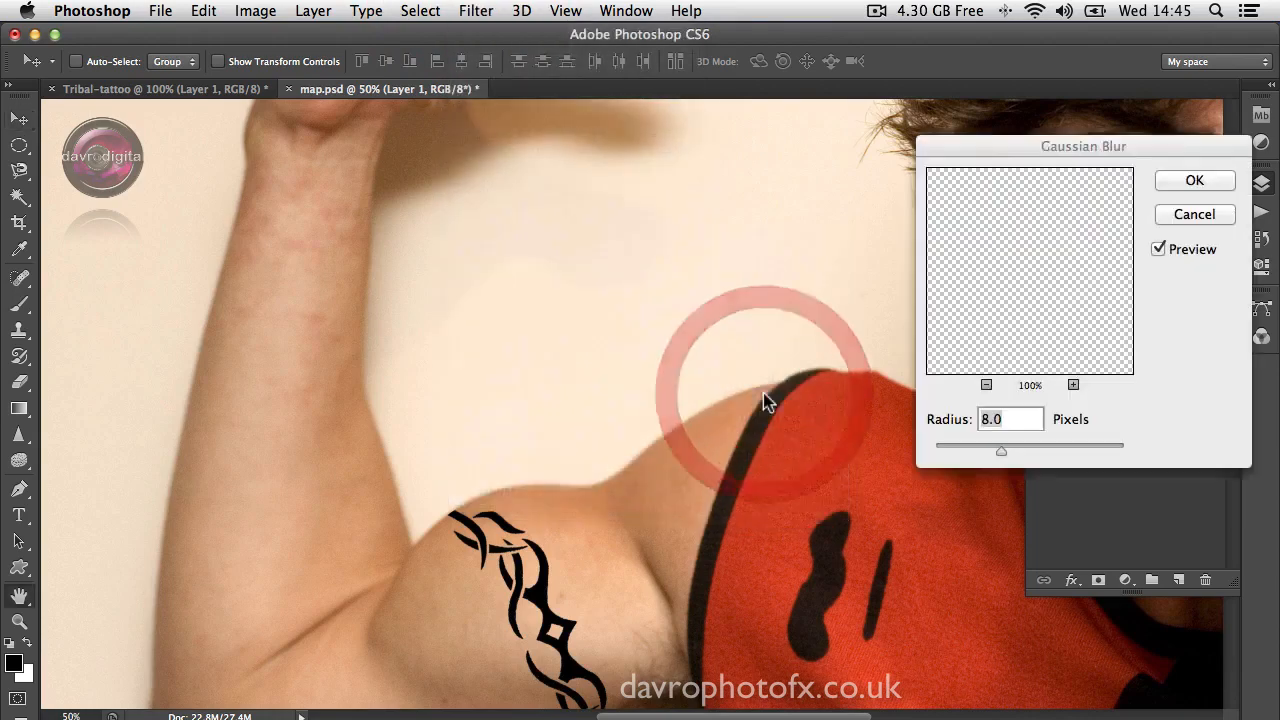
drag(999, 452, 968, 448)
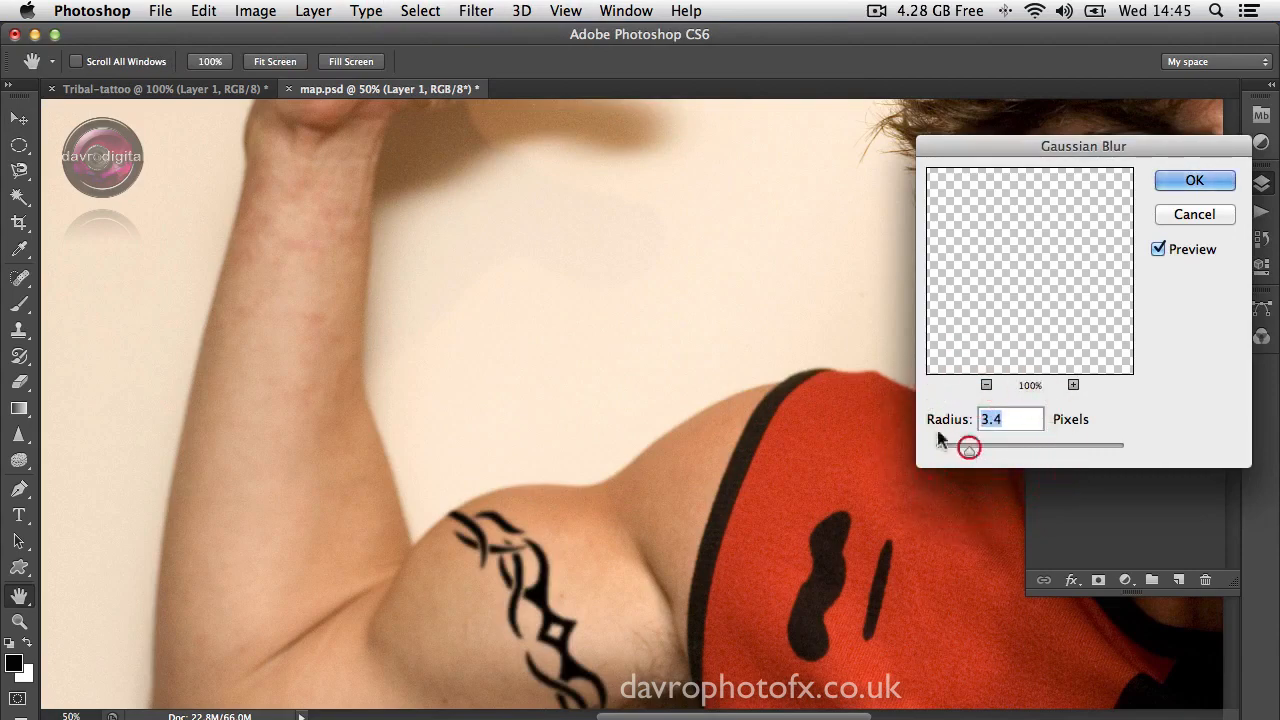
Step: Centre the blur preview on the tattoo, compare it with the unblurred design, fine-tune the radius slightly and apply the blur
click(505, 540)
click(986, 303)
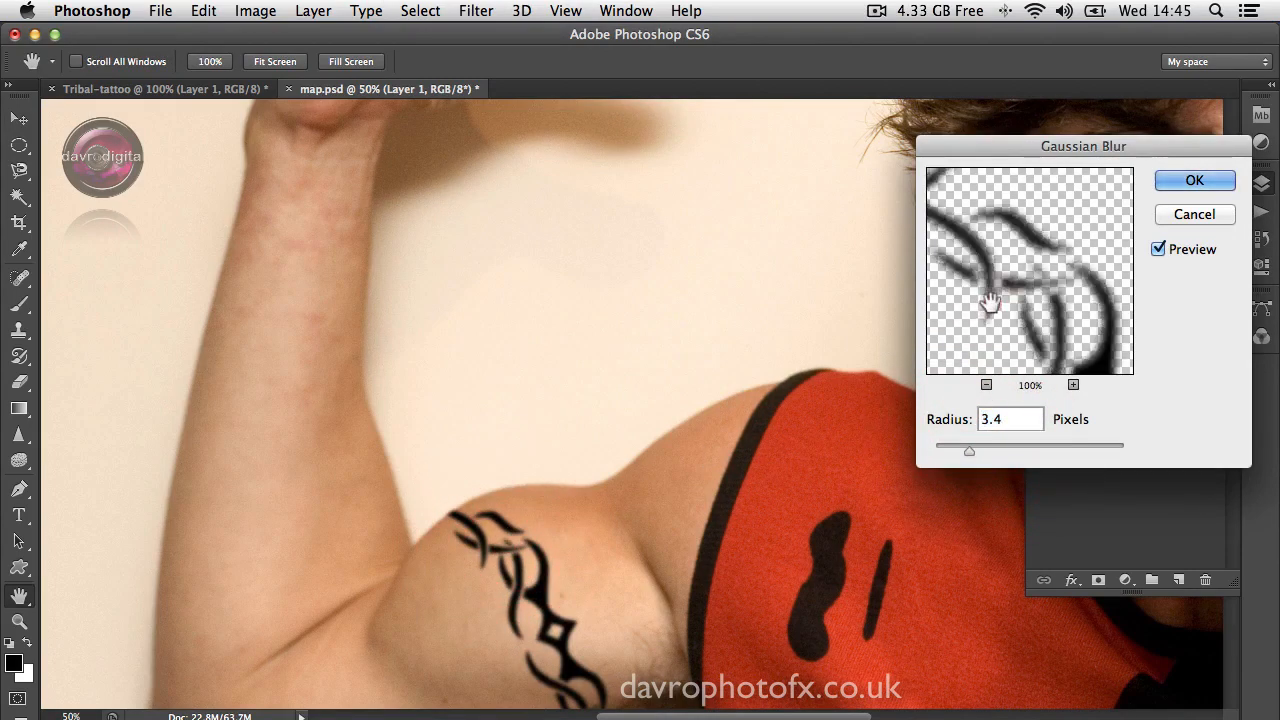
click(990, 303)
drag(963, 449, 966, 450)
click(1160, 180)
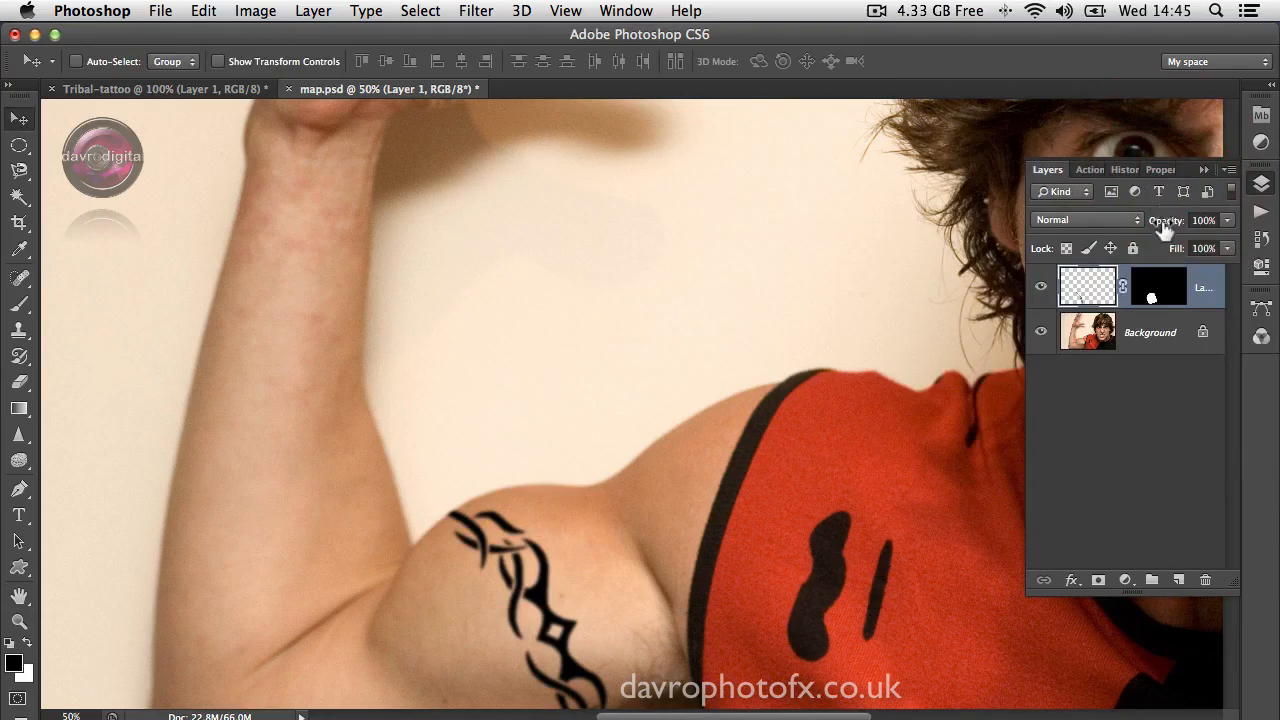
Step: Lower the tattoo layer's opacity to 75% and fit the whole image in view
drag(1163, 228, 1155, 225)
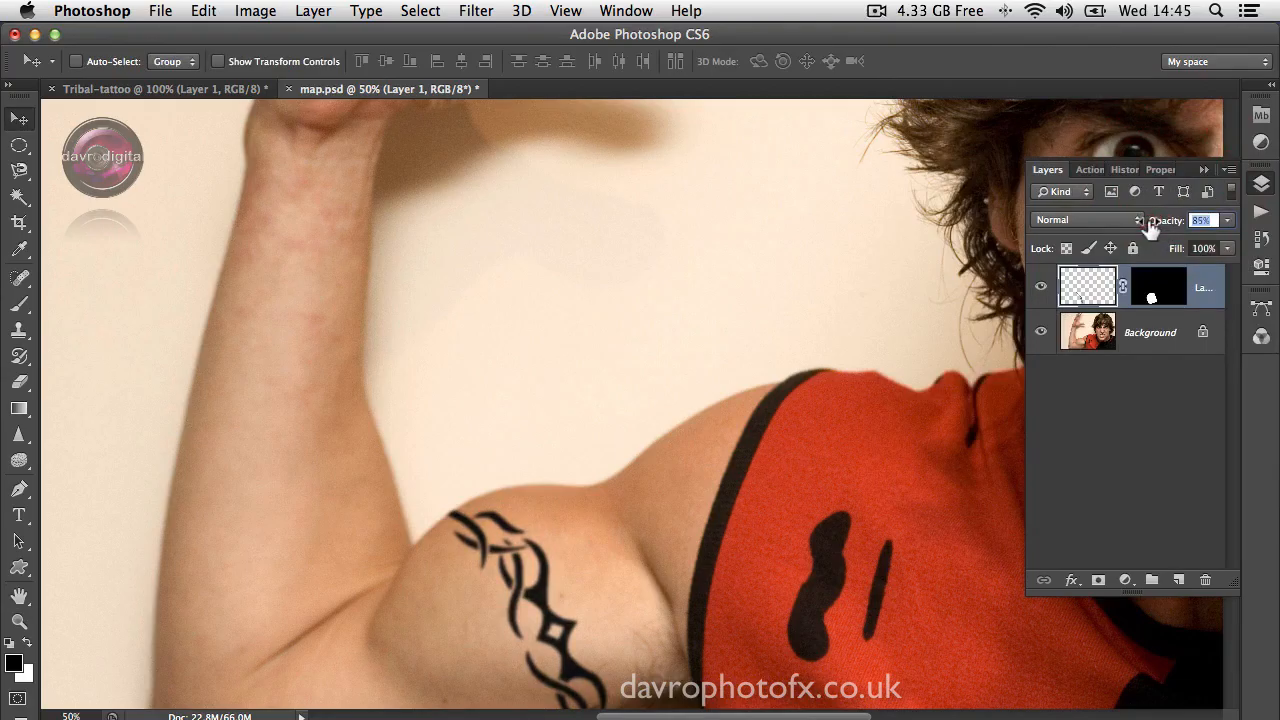
drag(1149, 226, 1149, 226)
drag(655, 577, 622, 377)
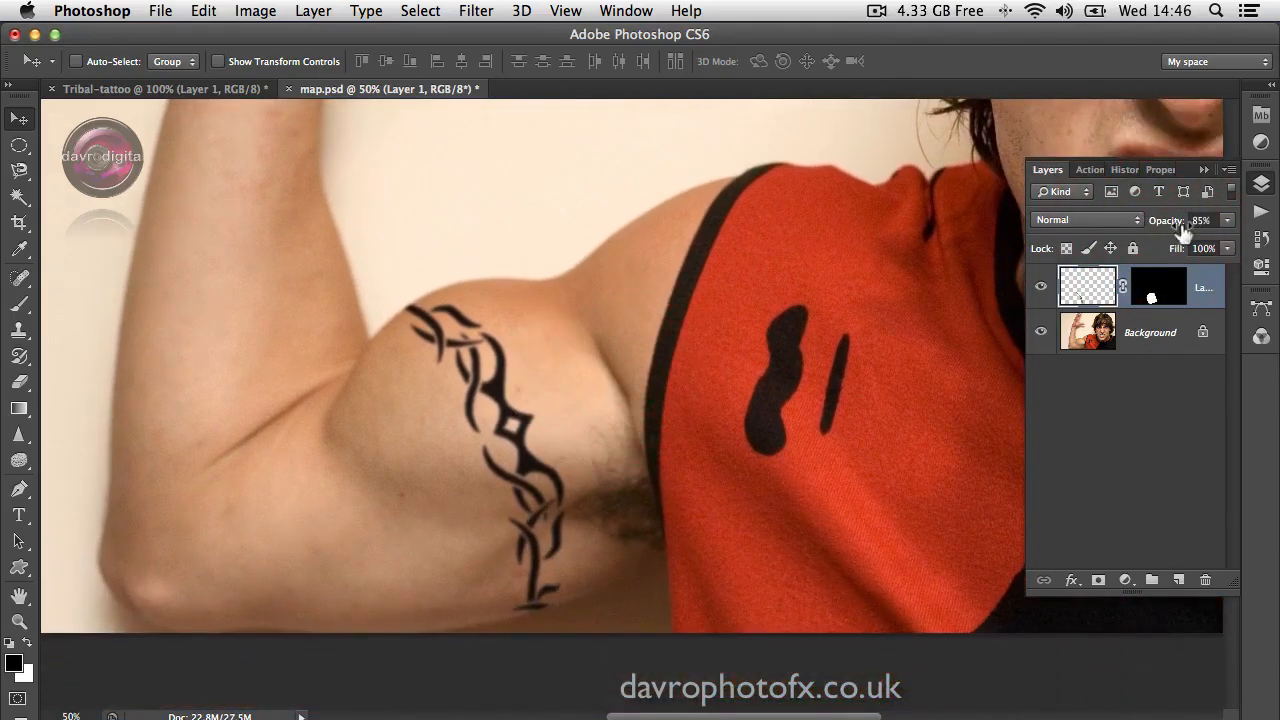
drag(1183, 232, 1180, 229)
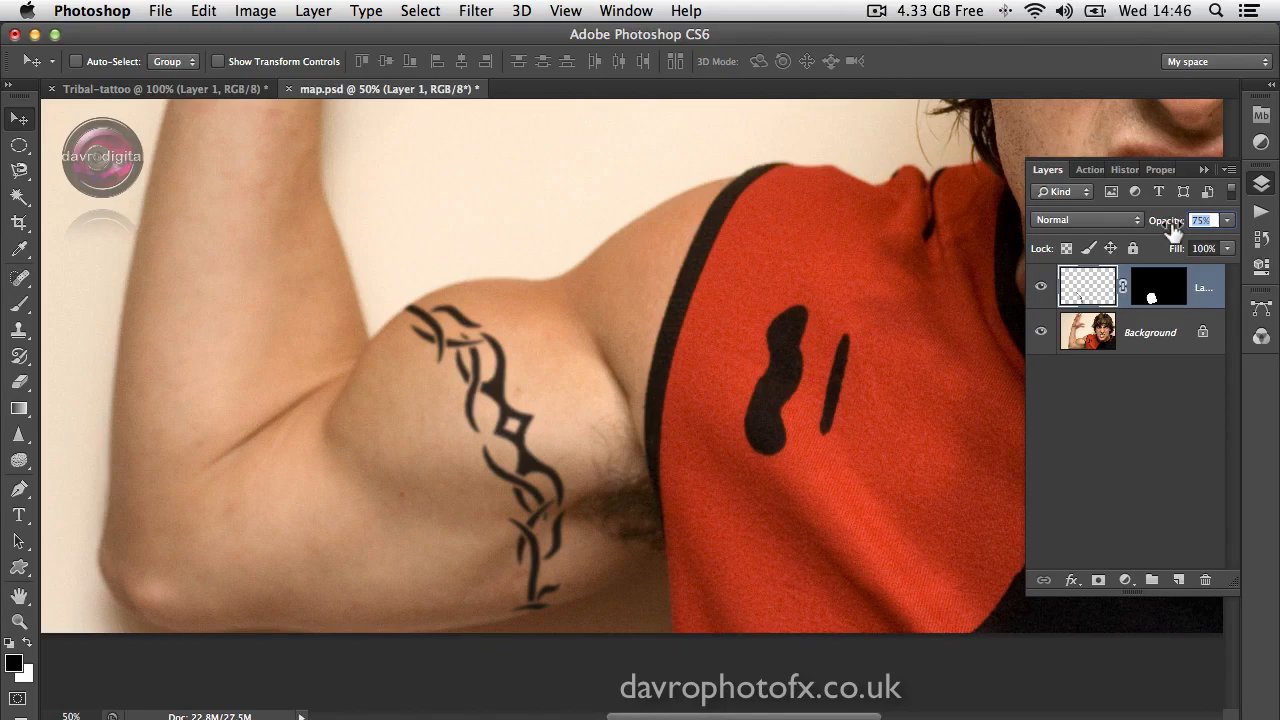
key(Return)
key(super+0)
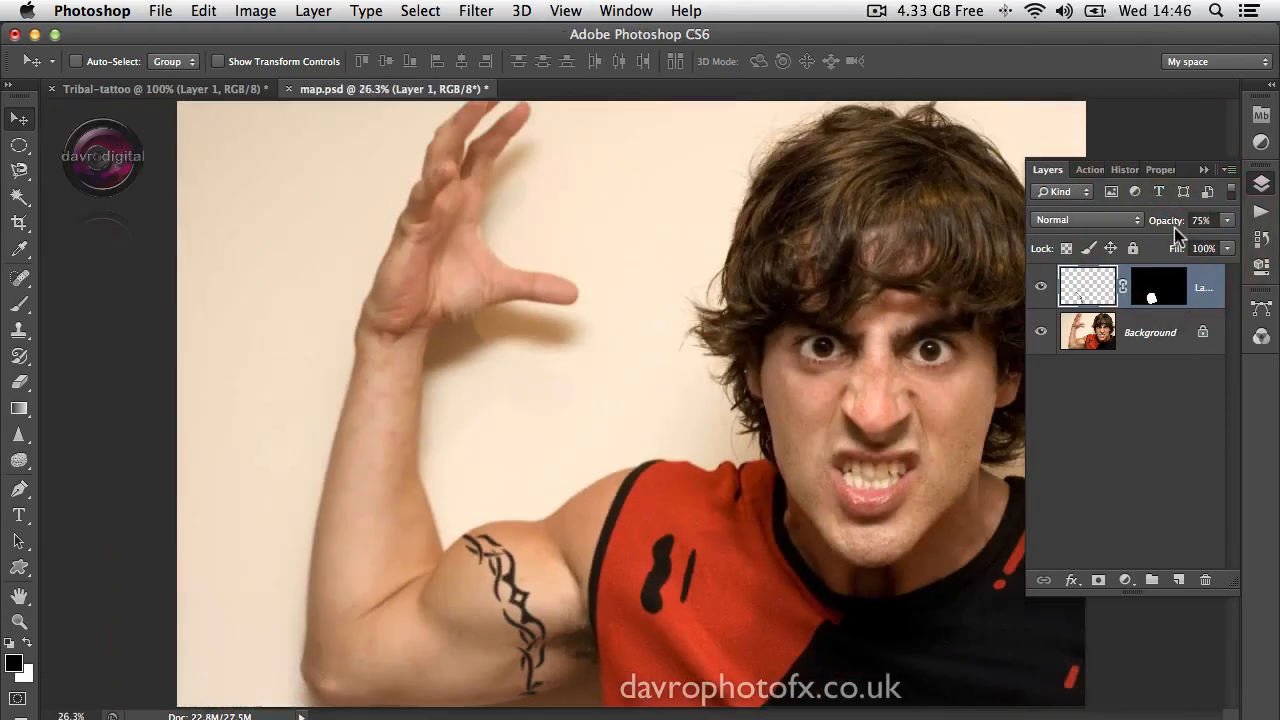